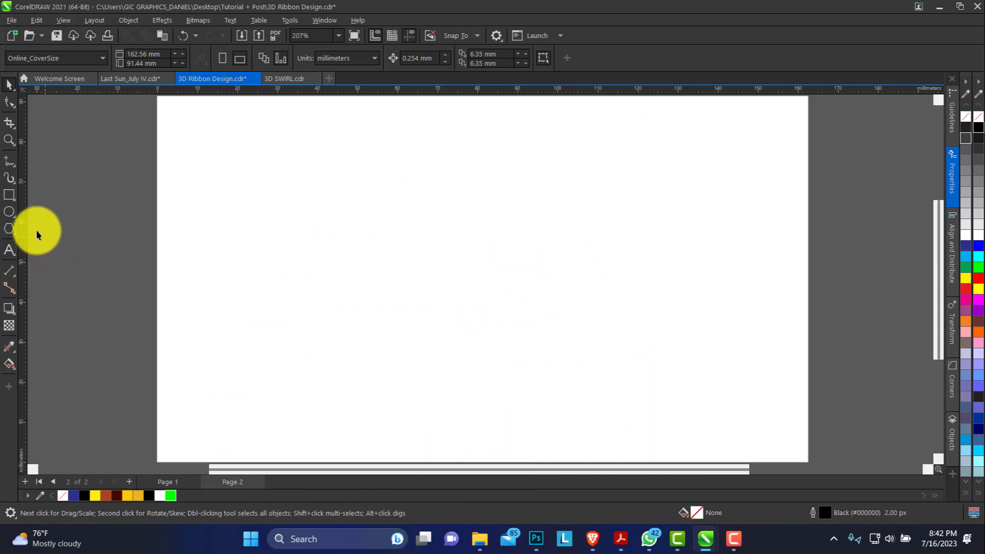
# Step: Draw a horizontal ellipse about 50 mm wide and 18 mm high near the page centre, and shift it slightly up and left
pyautogui.click(15, 217)
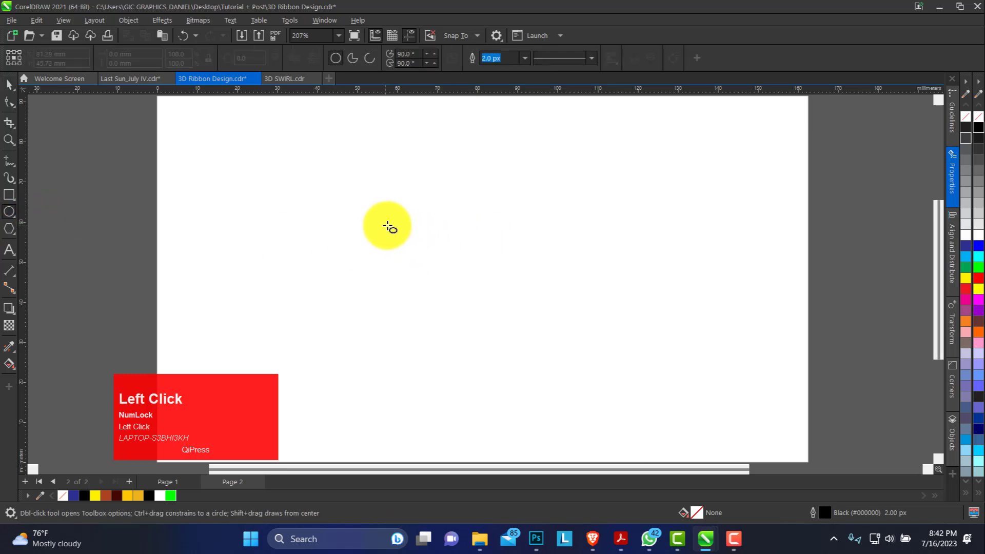
pyautogui.moveTo(386, 226); pyautogui.dragTo(587, 302)
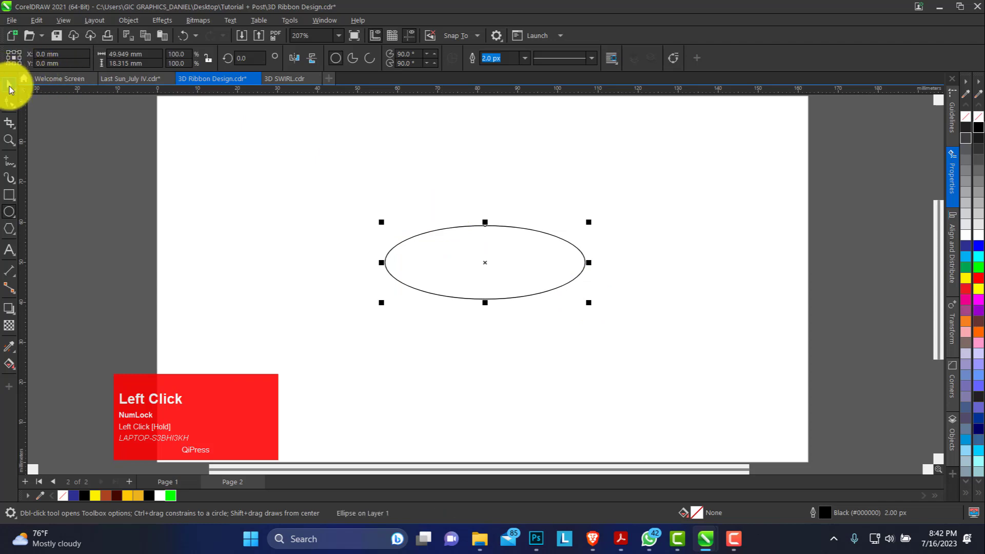
pyautogui.press('space')
pyautogui.moveTo(508, 260)
pyautogui.mouseDown()
pyautogui.moveTo(480, 259)
pyautogui.moveTo(502, 263)
pyautogui.moveTo(492, 257)
pyautogui.mouseUp()
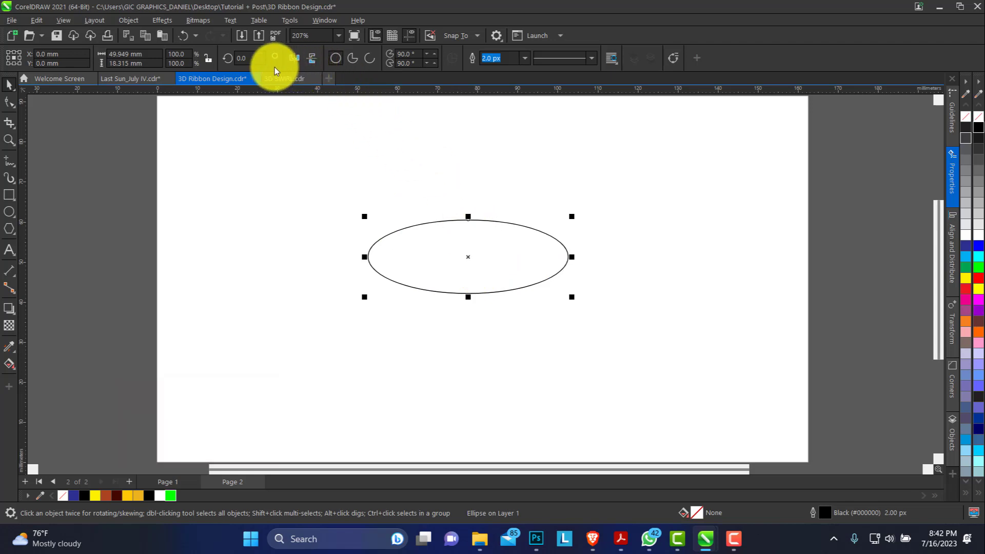
# Step: Keep the document units in millimetres and resize the ellipse to 100 mm wide by 30 mm high
pyautogui.click(391, 125)
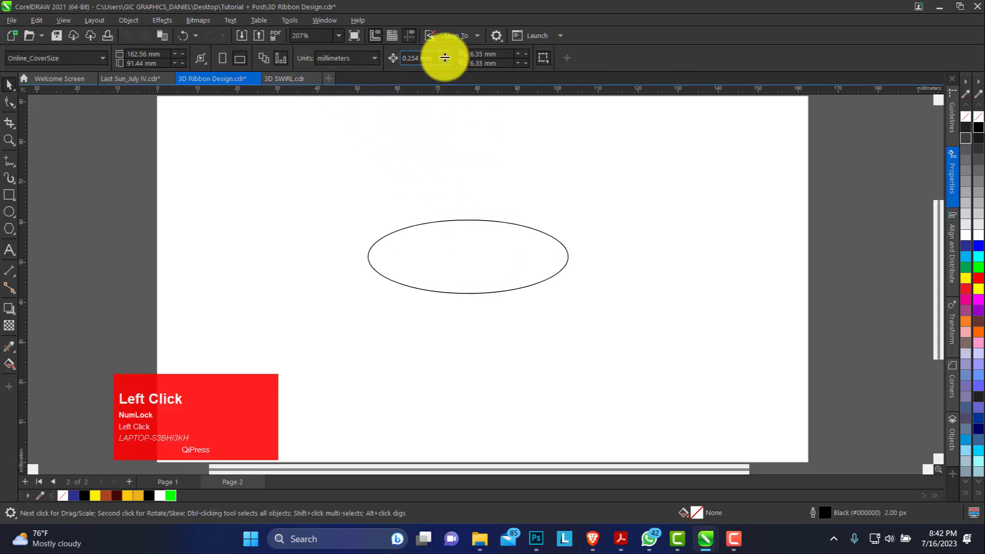
pyautogui.click(371, 59)
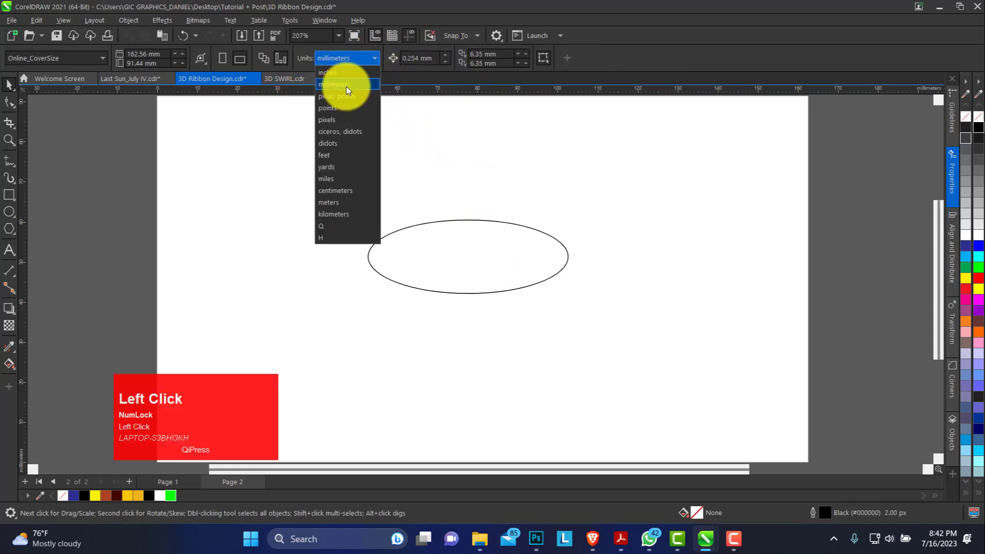
pyautogui.click(383, 125)
pyautogui.click(482, 252)
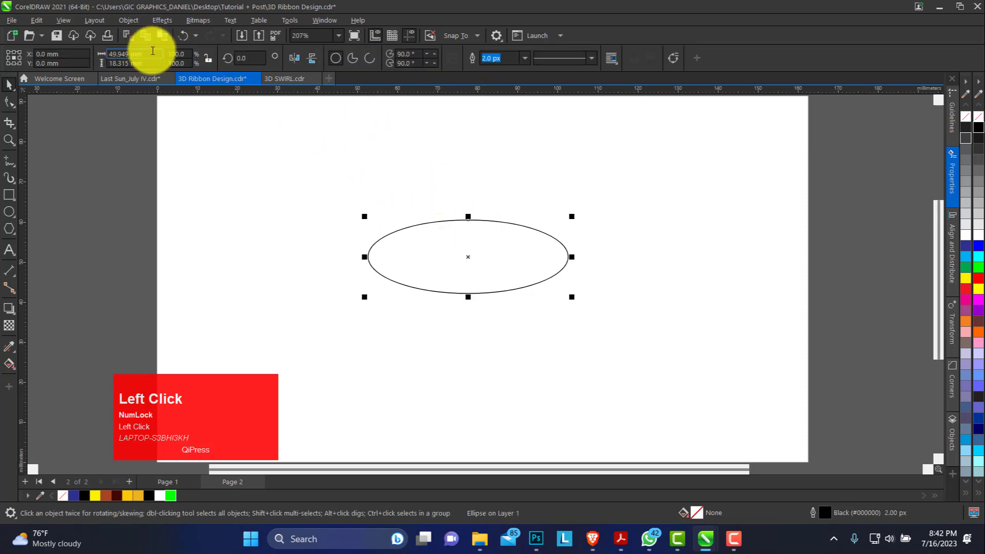
pyautogui.moveTo(152, 51); pyautogui.dragTo(200, 106)
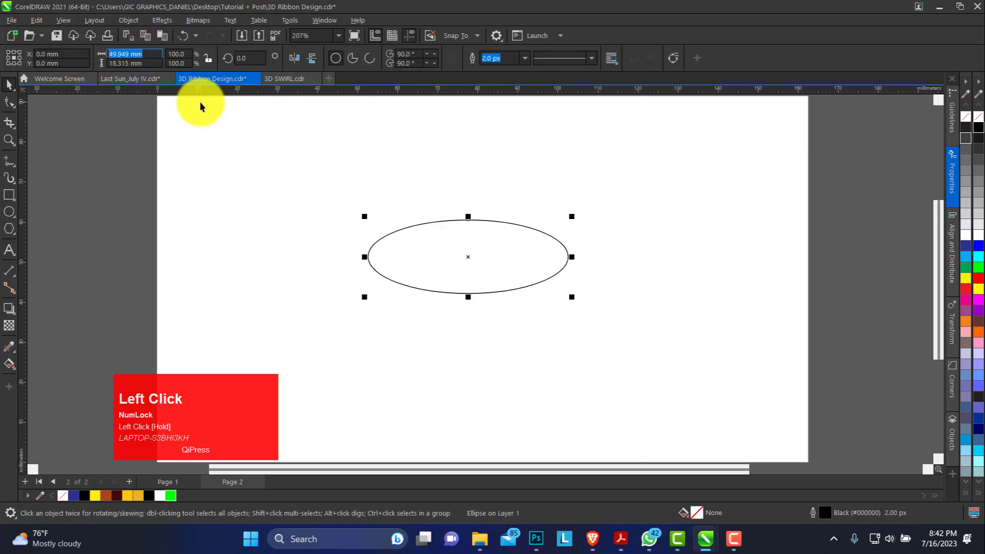
pyautogui.write('100')
pyautogui.press('Tab')
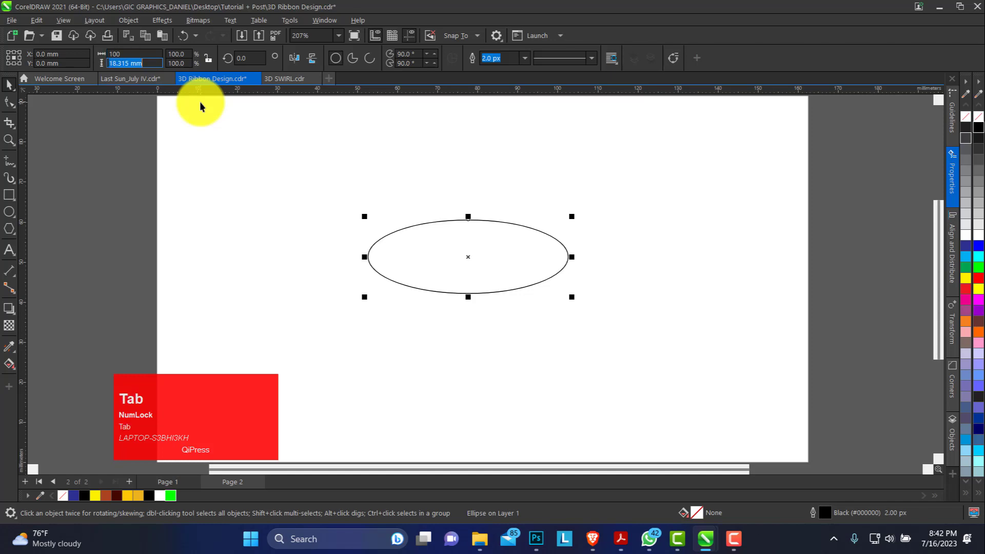
pyautogui.write('30')
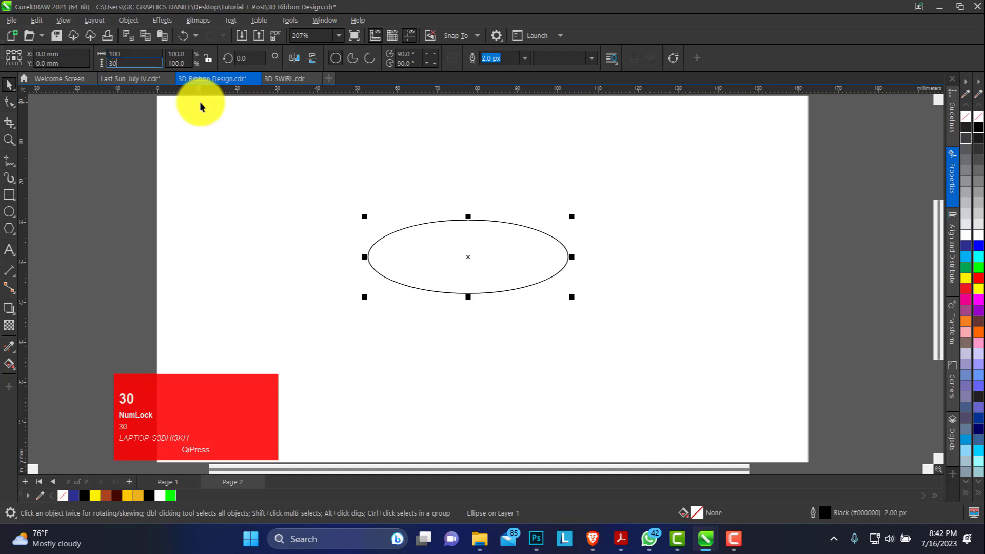
pyautogui.press('Return')
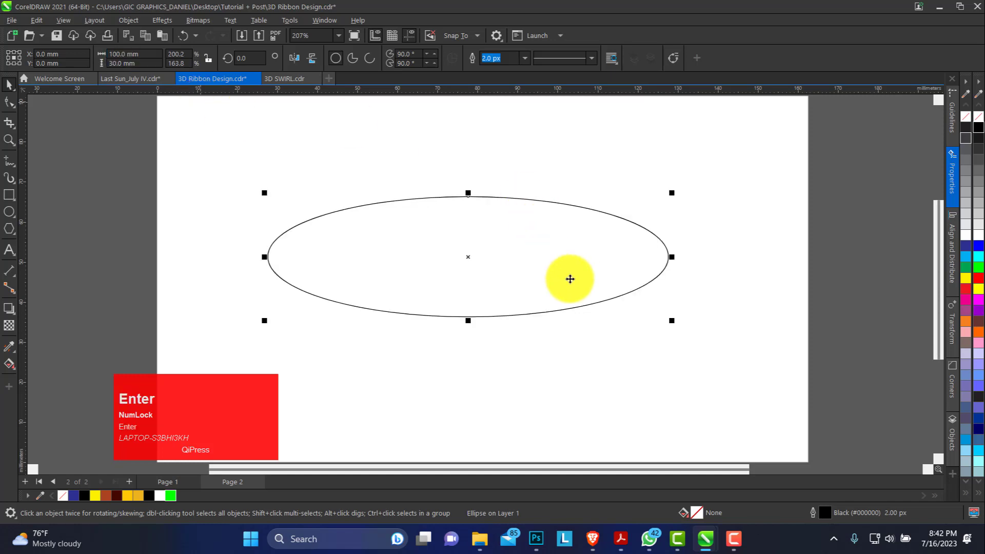
# Step: Move the ellipse slightly up the page and place a copy directly below it, so the two touch edge to edge
pyautogui.moveTo(567, 277); pyautogui.dragTo(515, 225)
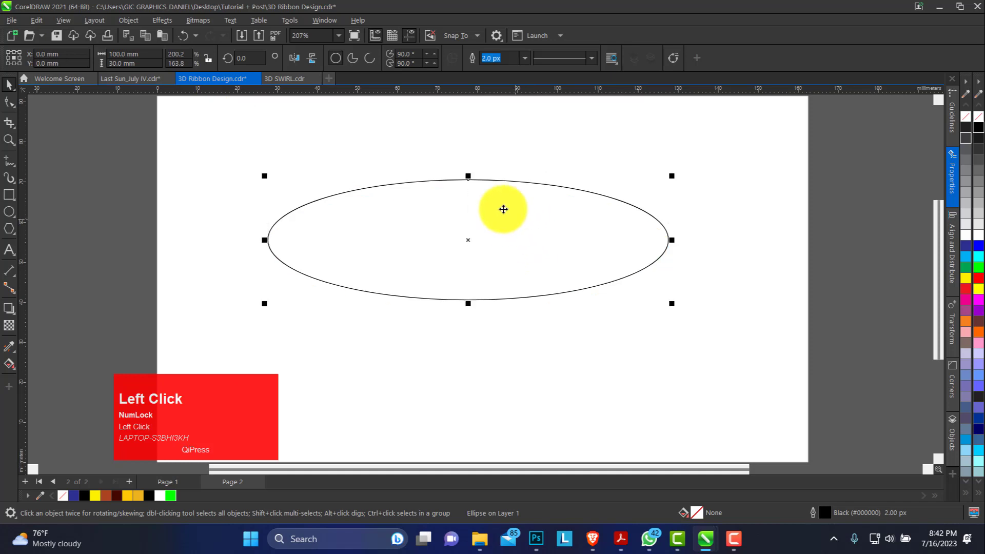
pyautogui.moveTo(468, 176); pyautogui.dragTo(472, 332)
pyautogui.rightClick(473, 333)
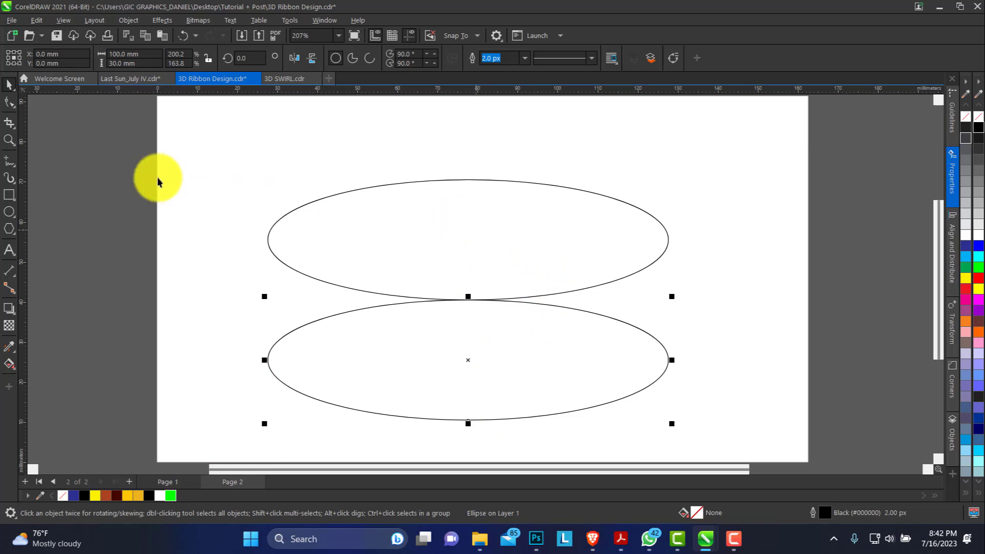
pyautogui.click(9, 139)
pyautogui.rightClick(398, 183)
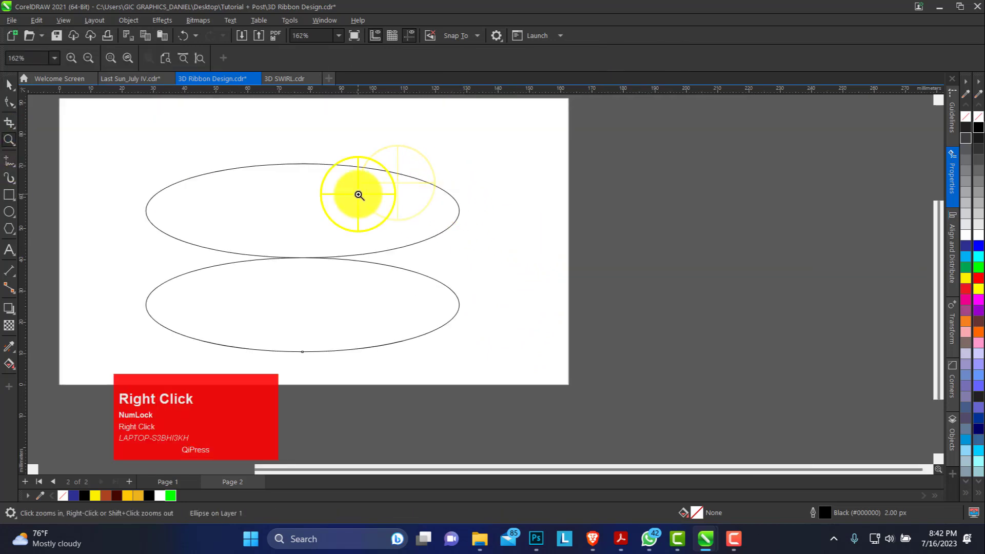
pyautogui.rightClick(358, 195)
pyautogui.moveTo(308, 175); pyautogui.dragTo(395, 272)
pyautogui.moveTo(433, 301); pyautogui.dragTo(673, 401)
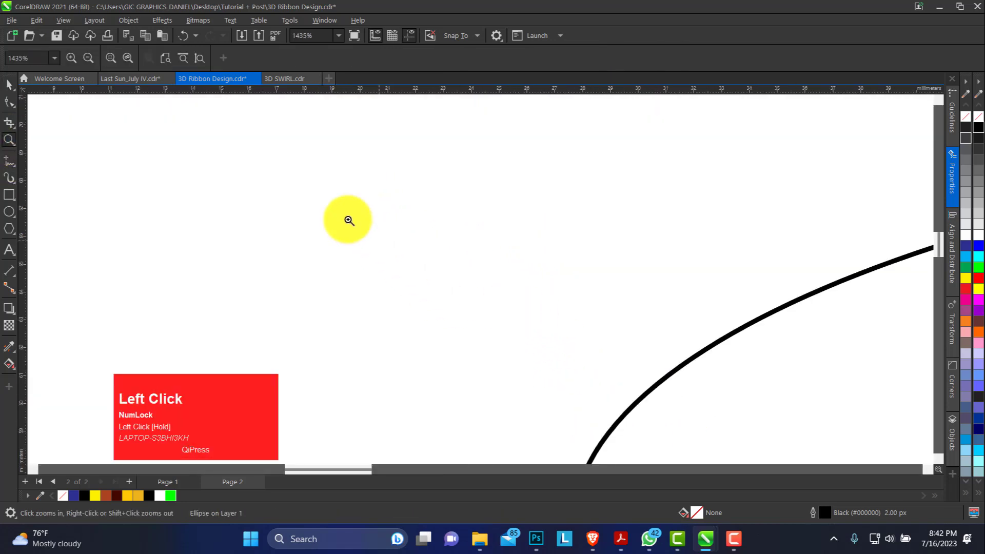
pyautogui.click(201, 58)
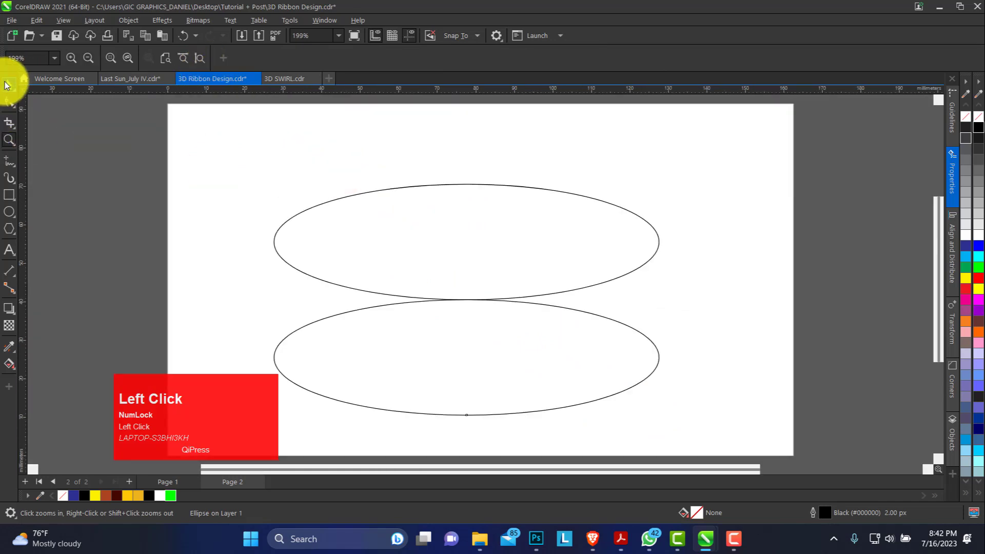
pyautogui.click(9, 84)
# Step: Draw a straight vertical freehand line about 56 mm long on the page, left of the two ellipses
pyautogui.click(14, 166)
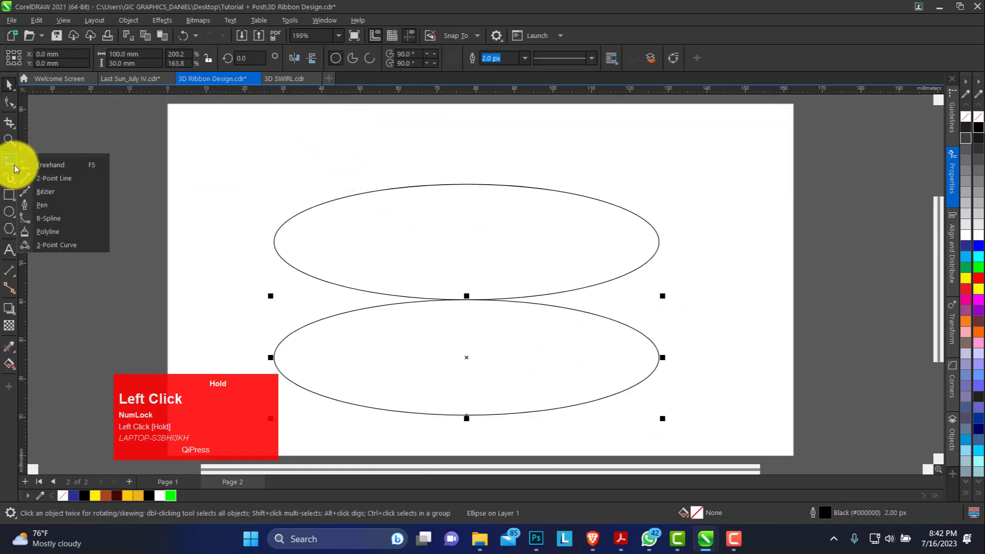
pyautogui.click(60, 165)
pyautogui.click(247, 157)
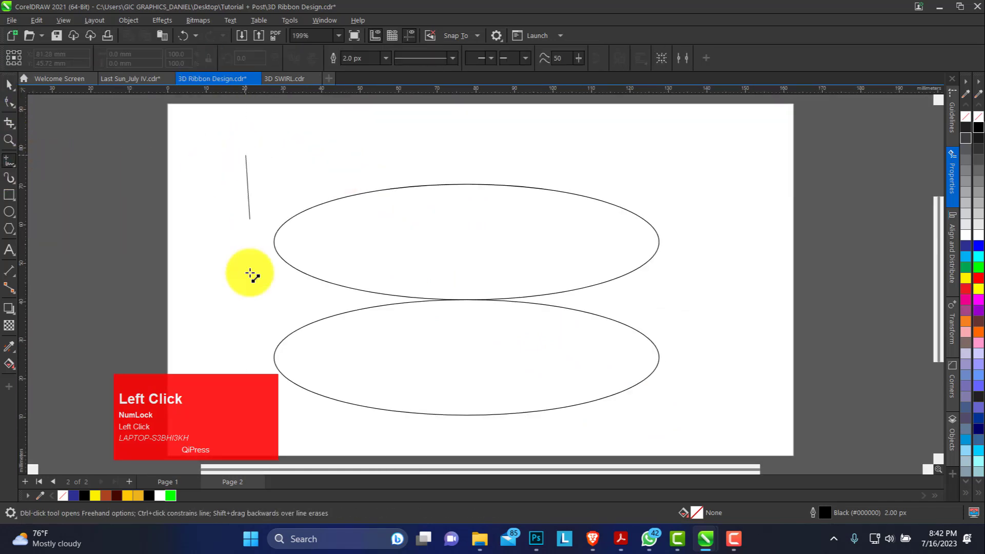
pyautogui.keyDown('ctrl'); pyautogui.click(248, 443); pyautogui.keyUp('ctrl')
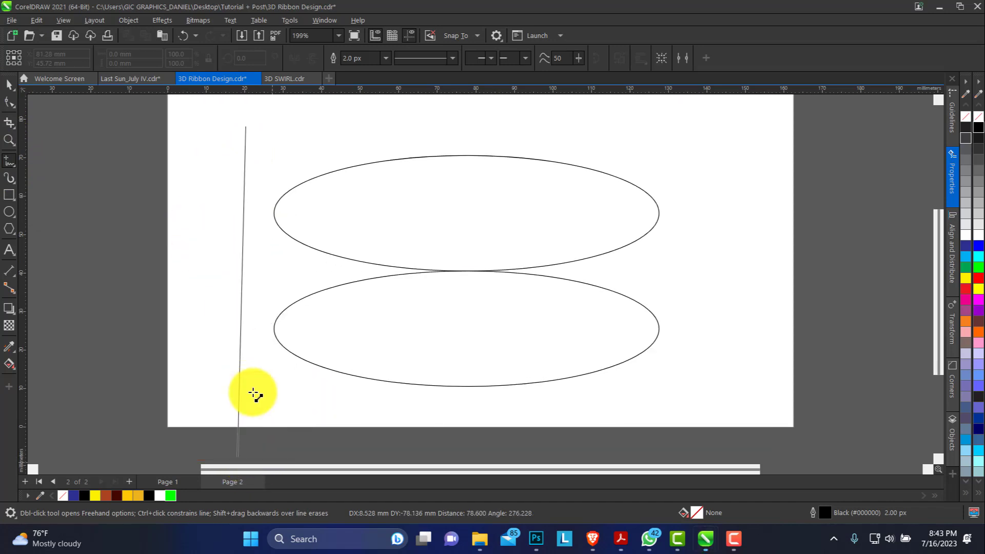
pyautogui.keyDown('ctrl'); pyautogui.click(247, 348); pyautogui.keyUp('ctrl')
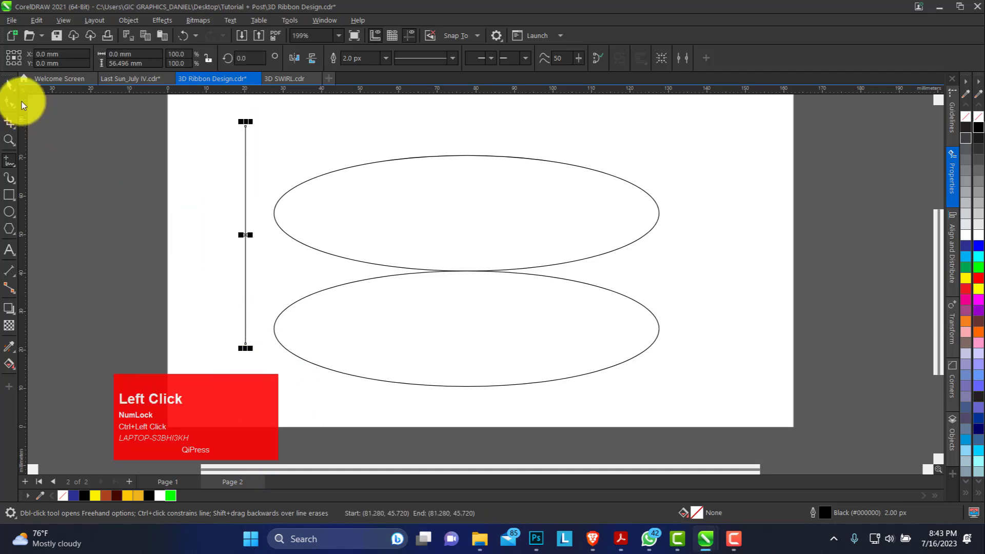
# Step: Move the vertical line to the right of the ellipses and stretch it to about 68 mm long
pyautogui.click(9, 84)
pyautogui.moveTo(241, 233); pyautogui.dragTo(729, 261)
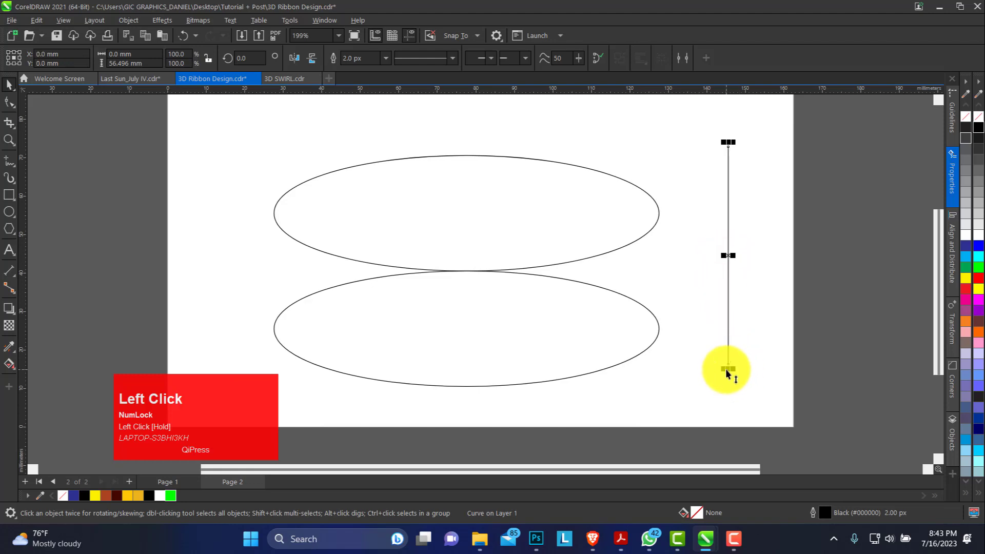
pyautogui.moveTo(726, 369); pyautogui.dragTo(735, 395)
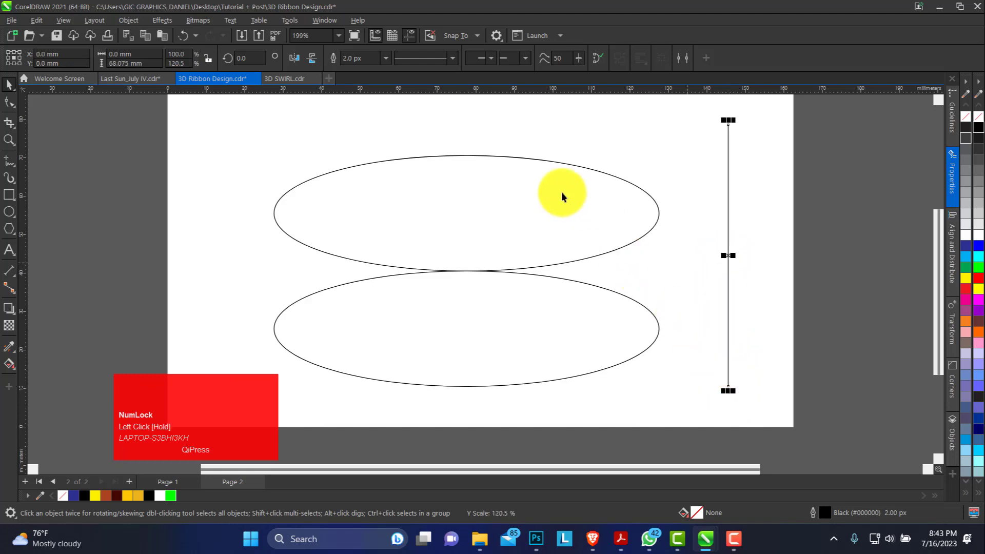
# Step: Duplicate the vertical line towards the ellipses and align the copy with the upper ellipse's right edge
pyautogui.moveTo(728, 257); pyautogui.dragTo(701, 262)
pyautogui.keyDown('ctrl'); pyautogui.rightClick(701, 262); pyautogui.keyUp('ctrl')
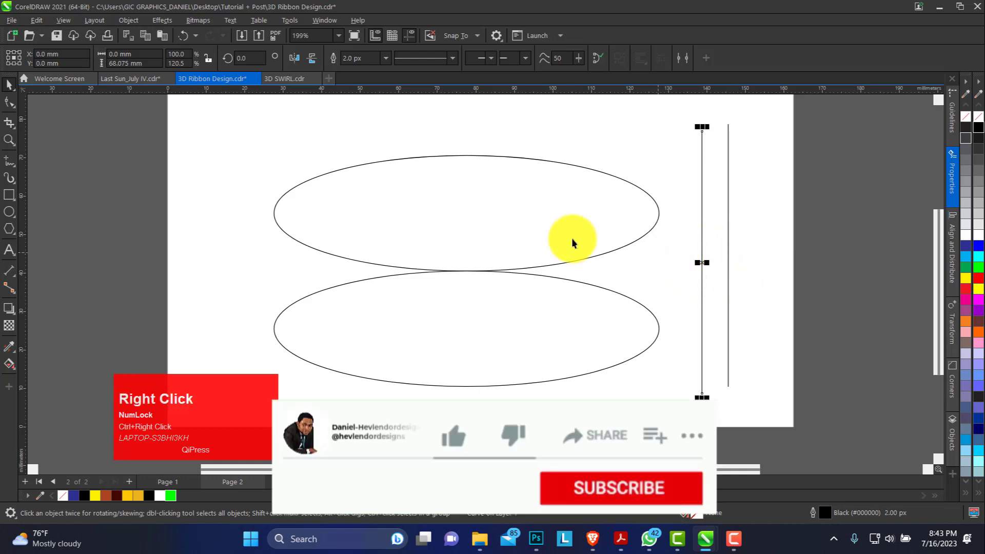
pyautogui.click(560, 263)
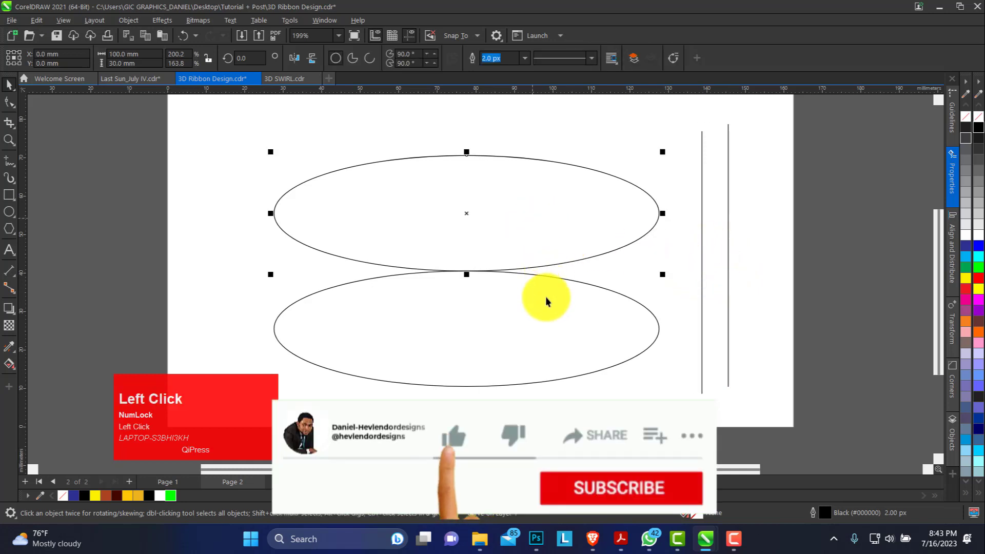
pyautogui.click(700, 254)
pyautogui.click(702, 252)
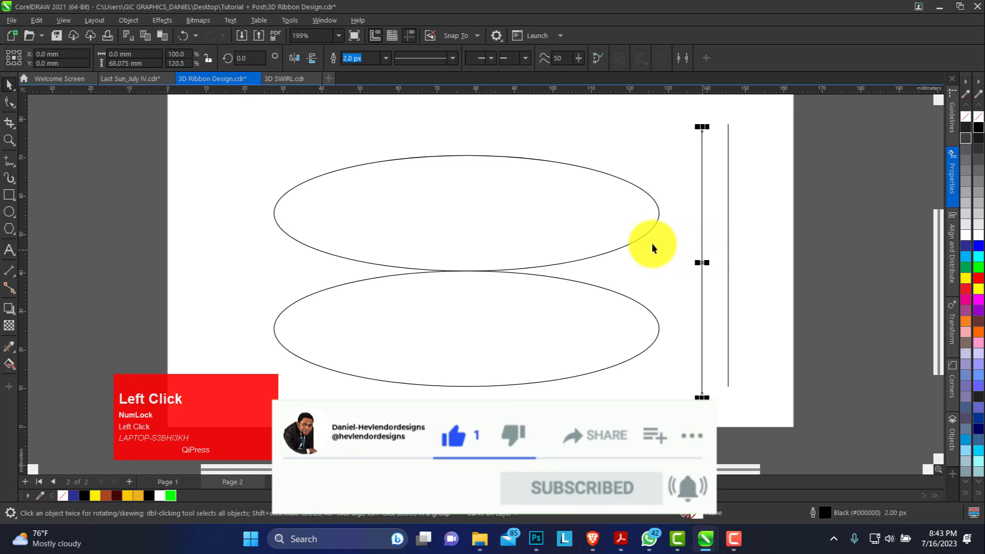
pyautogui.keyDown('shift'); pyautogui.click(564, 219); pyautogui.keyUp('shift')
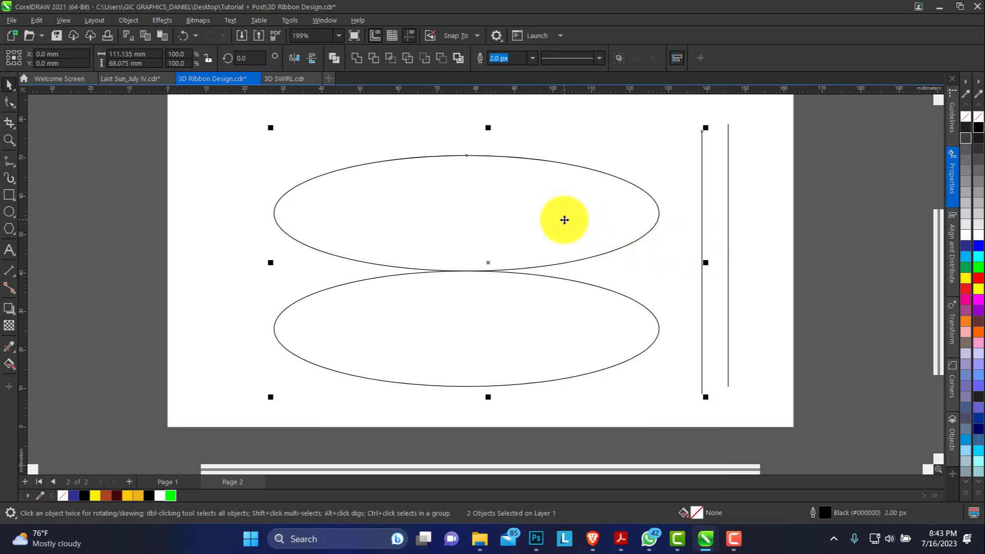
pyautogui.press('r')
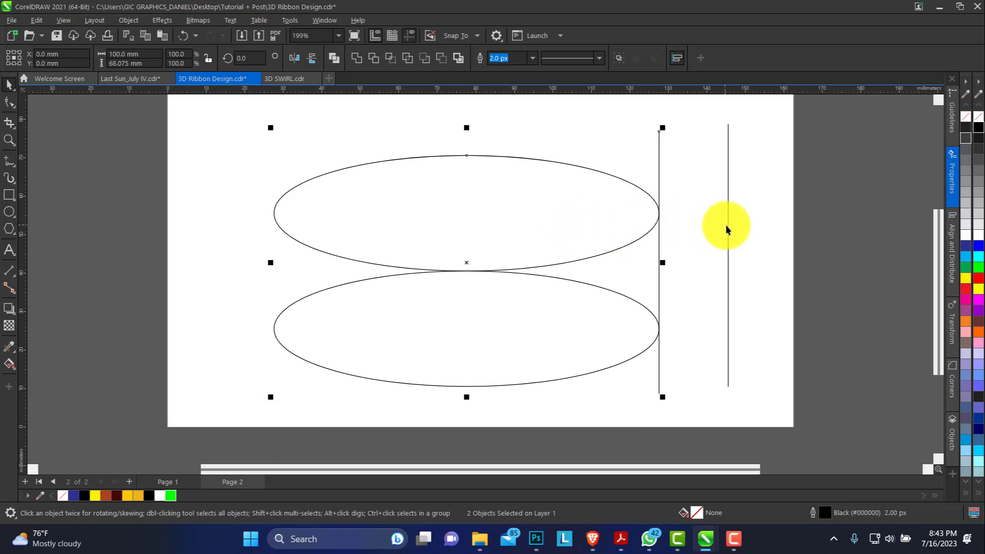
# Step: Centre the outer vertical line horizontally on the upper ellipse
pyautogui.click(728, 242)
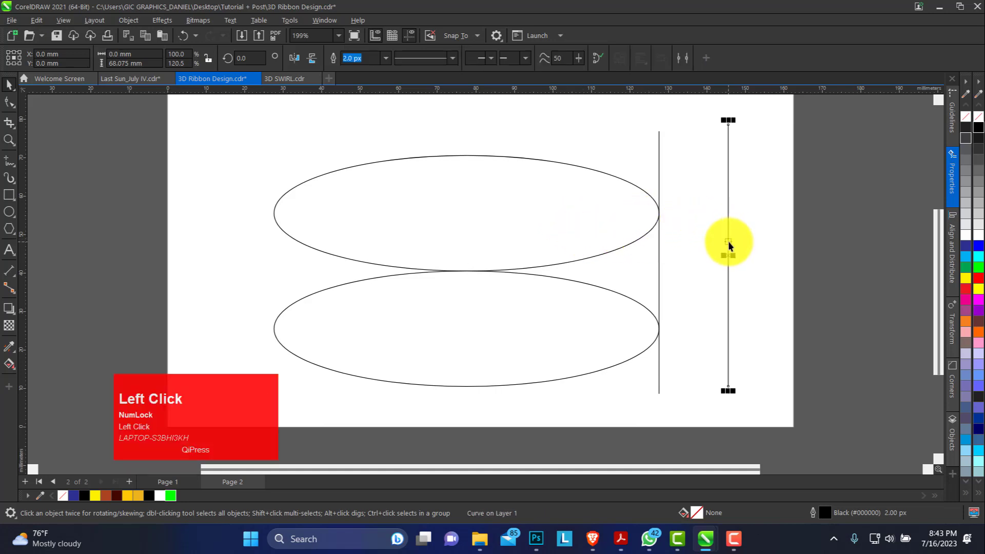
pyautogui.keyDown('shift'); pyautogui.click(565, 201); pyautogui.keyUp('shift')
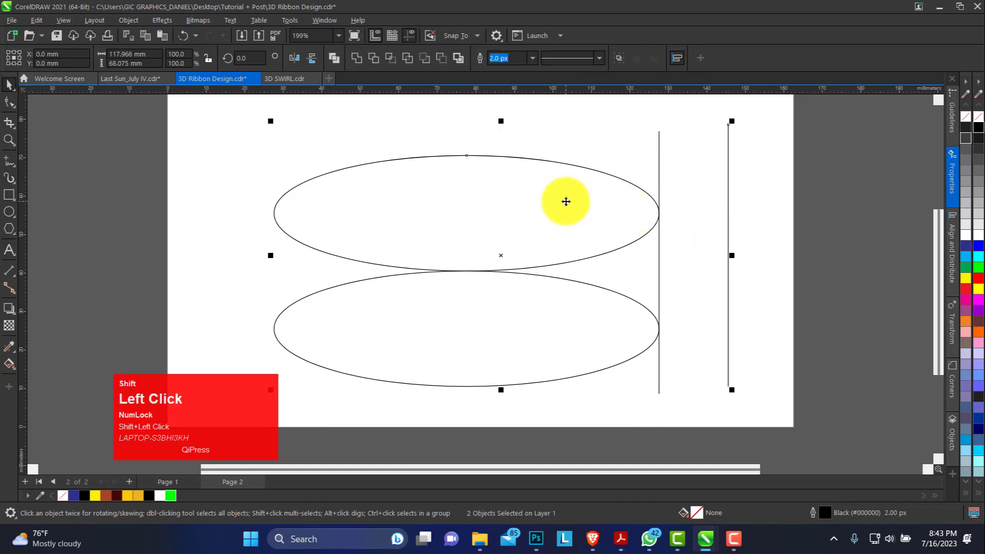
pyautogui.hotkey('shift', 'c')
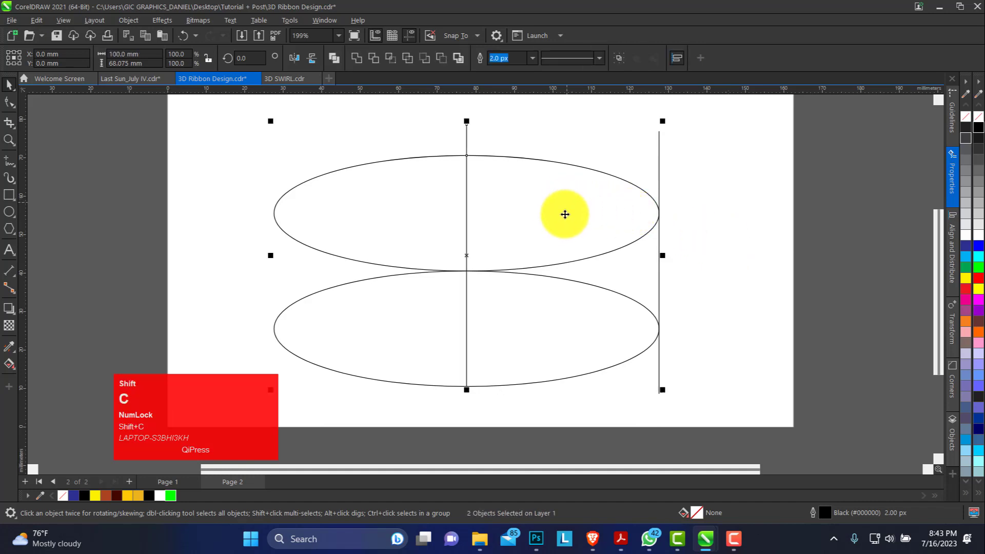
# Step: Try to align both ellipses and both vertical lines on one horizontal centre line, and undo it
pyautogui.keyDown('shift'); pyautogui.click(686, 116); pyautogui.keyUp('shift')
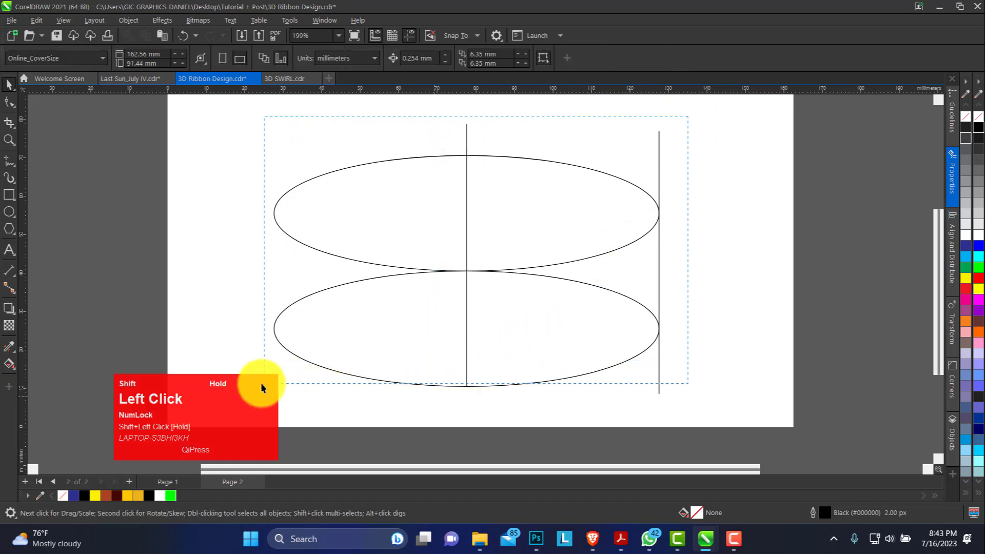
pyautogui.moveTo(254, 392); pyautogui.dragTo(248, 398)
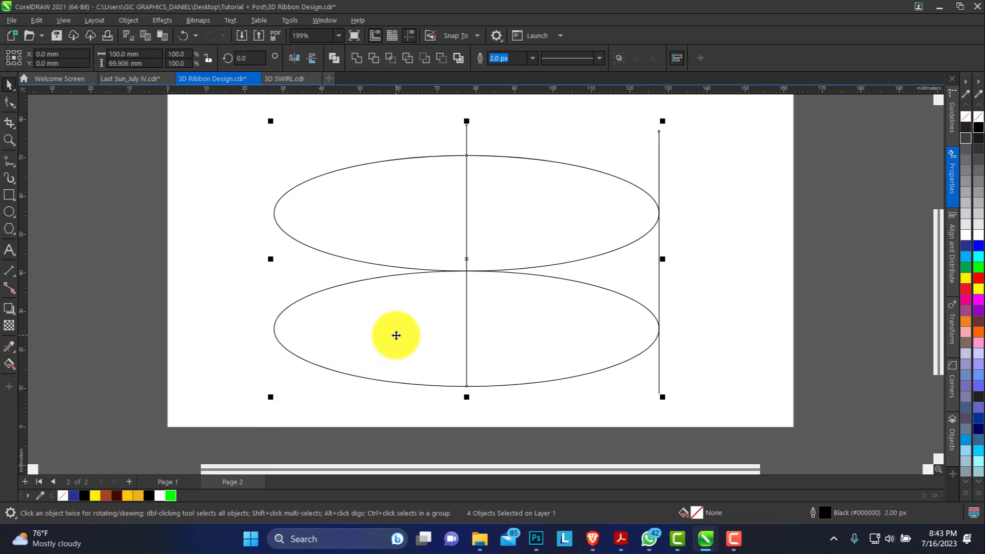
pyautogui.hotkey('shift', 'e')
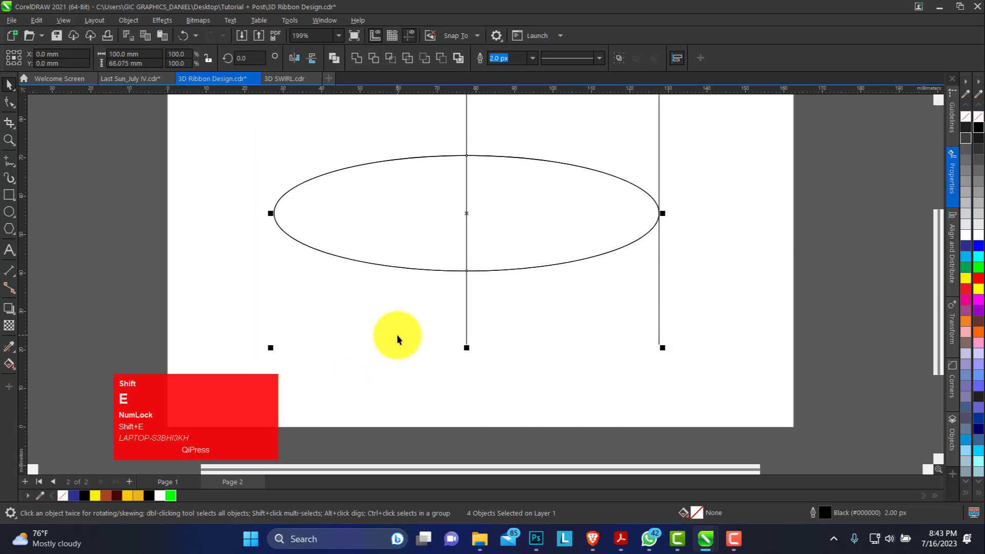
pyautogui.hotkey('ctrl', 'z')
# Step: Group the upper and lower ellipses together
pyautogui.keyDown('shift'); pyautogui.click(621, 246); pyautogui.keyUp('shift')
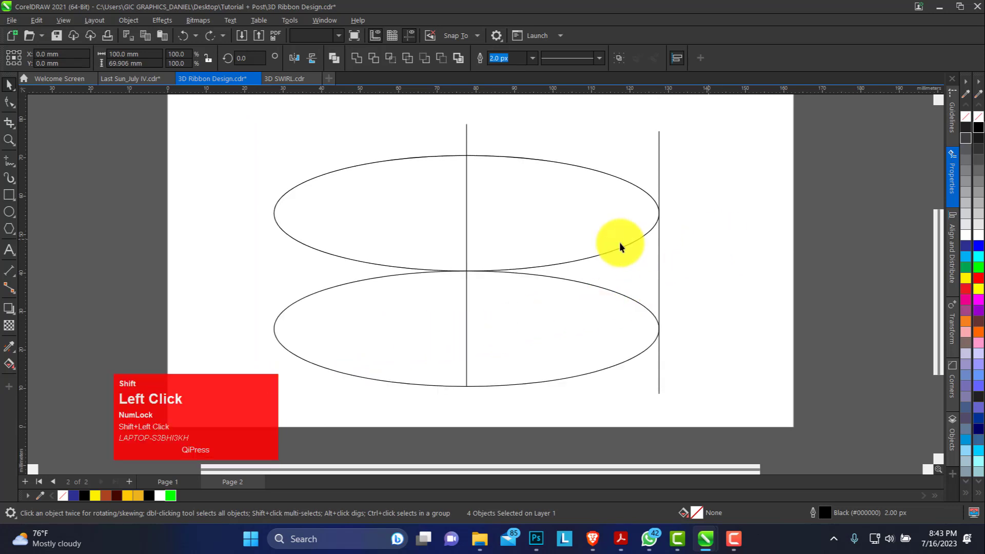
pyautogui.keyDown('shift'); pyautogui.click(467, 163); pyautogui.keyUp('shift')
pyautogui.click(369, 231)
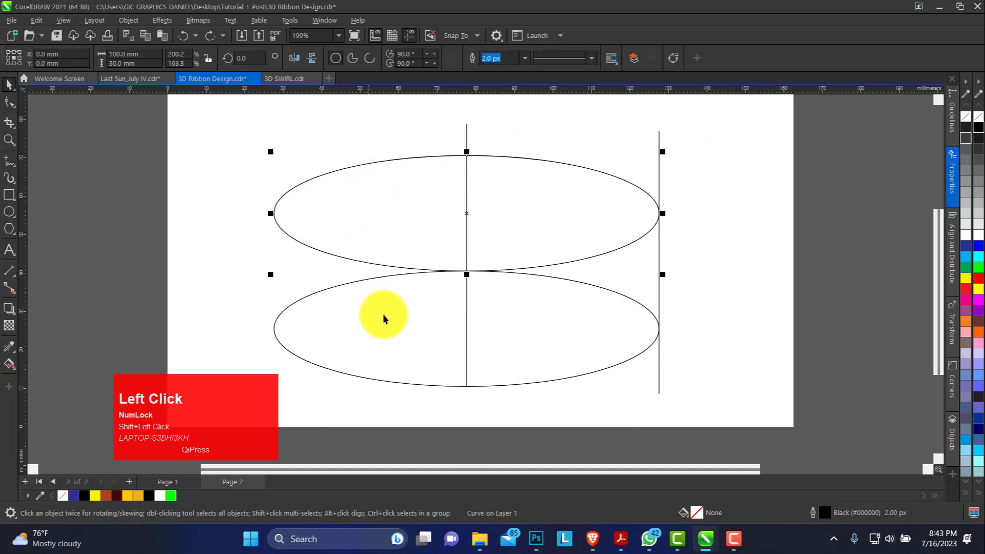
pyautogui.click(384, 315)
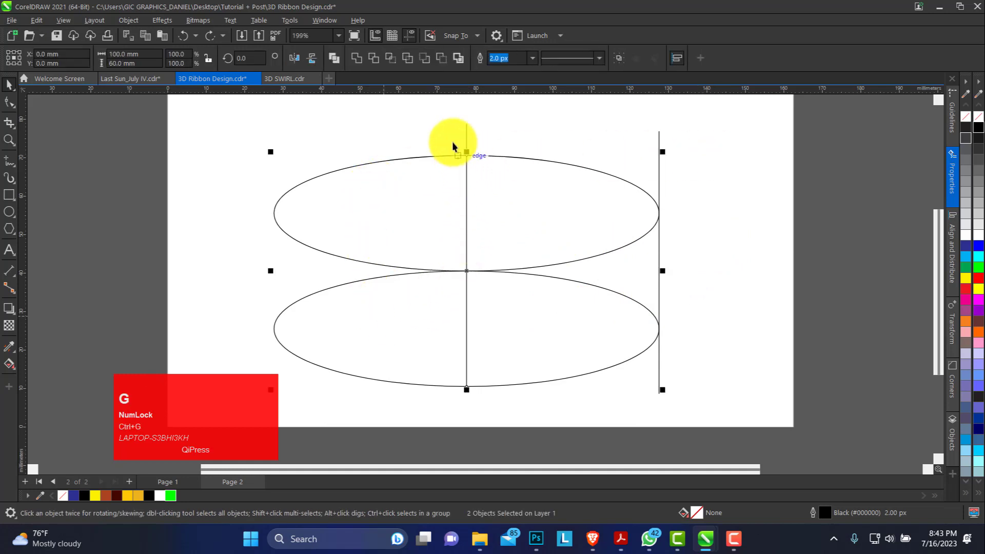
# Step: Align the two vertical lines with the ellipse group along their horizontal centre line
pyautogui.moveTo(446, 113); pyautogui.dragTo(701, 414)
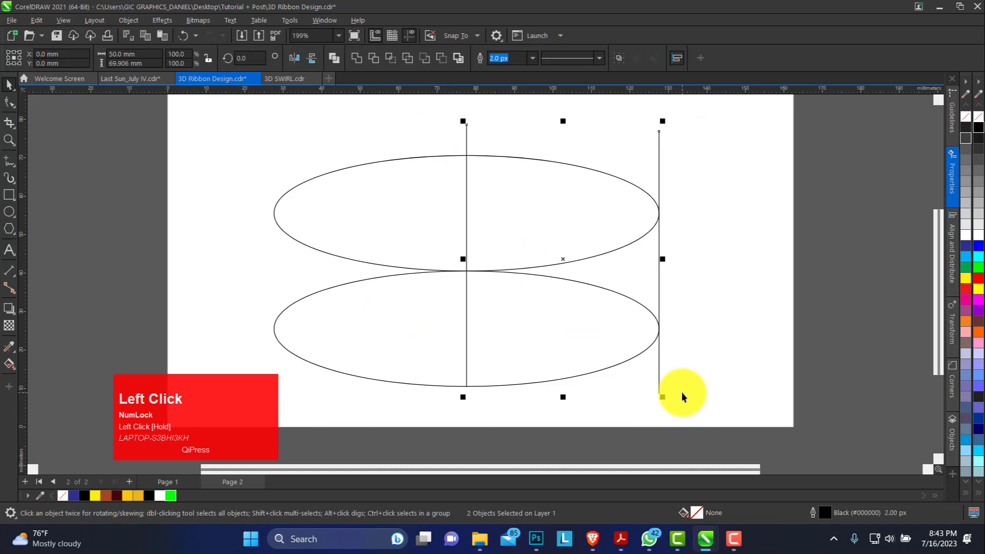
pyautogui.keyDown('shift'); pyautogui.click(427, 236); pyautogui.keyUp('shift')
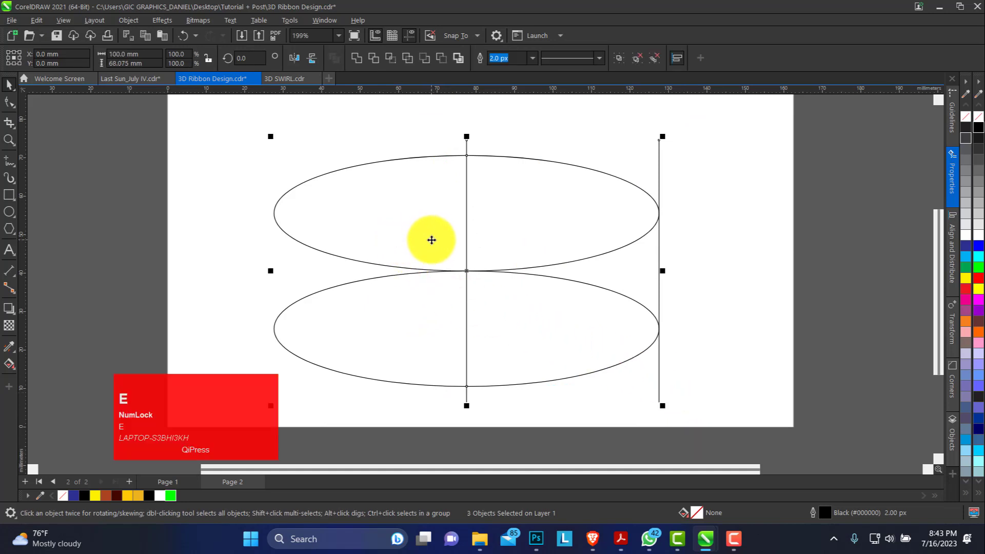
pyautogui.click(622, 204)
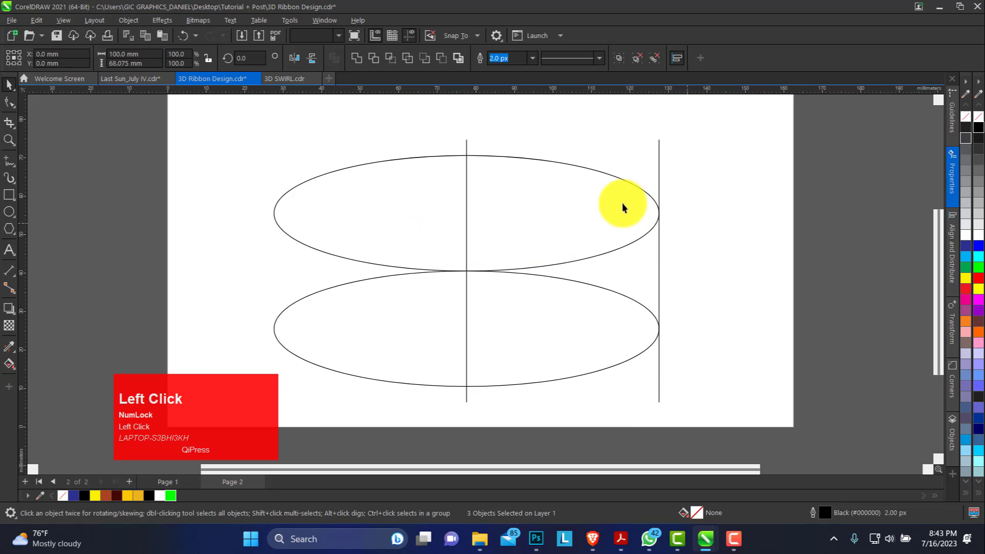
# Step: Stretch both vertical lines evenly from their centre to about 81 mm long
pyautogui.click(466, 146)
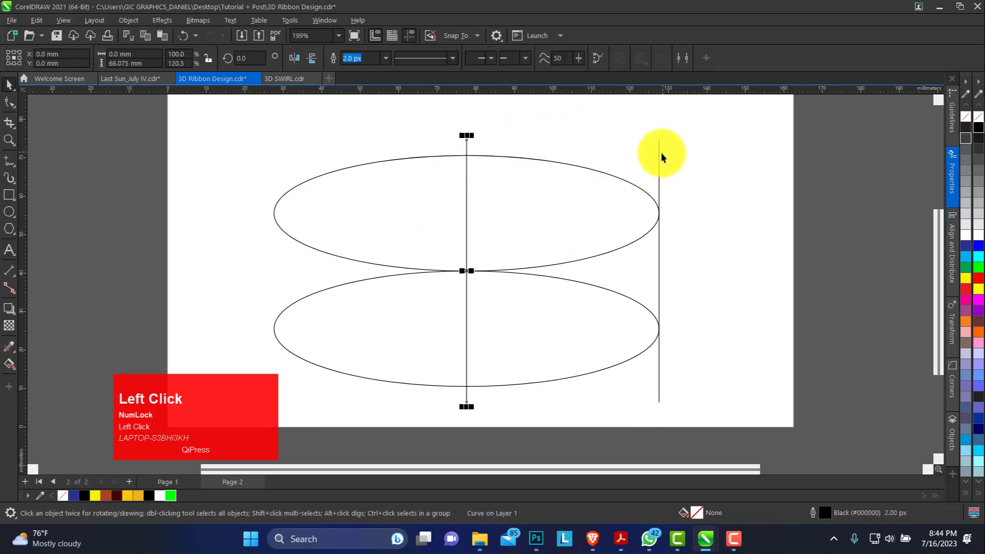
pyautogui.keyDown('shift'); pyautogui.click(659, 155); pyautogui.keyUp('shift')
pyautogui.moveTo(564, 136); pyautogui.dragTo(562, 111)
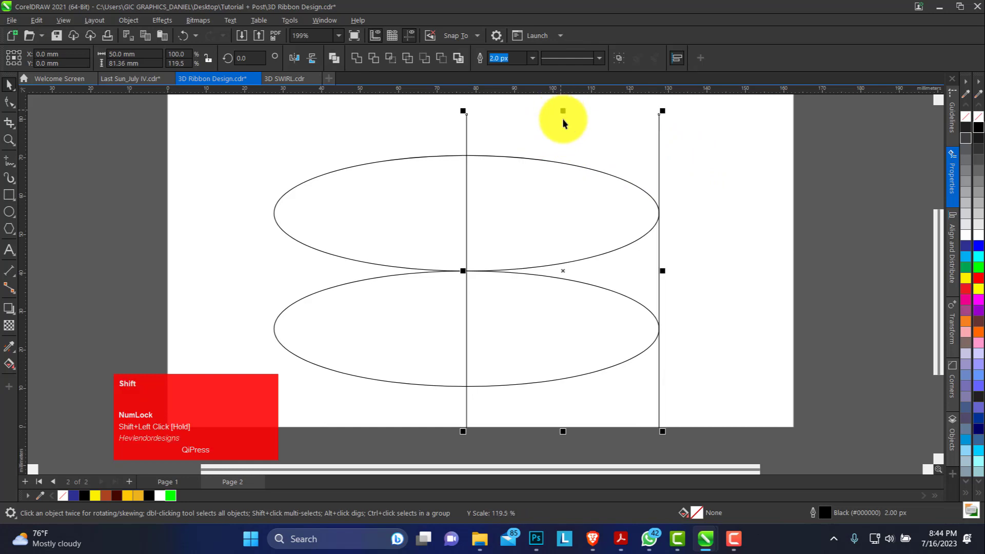
pyautogui.click(707, 178)
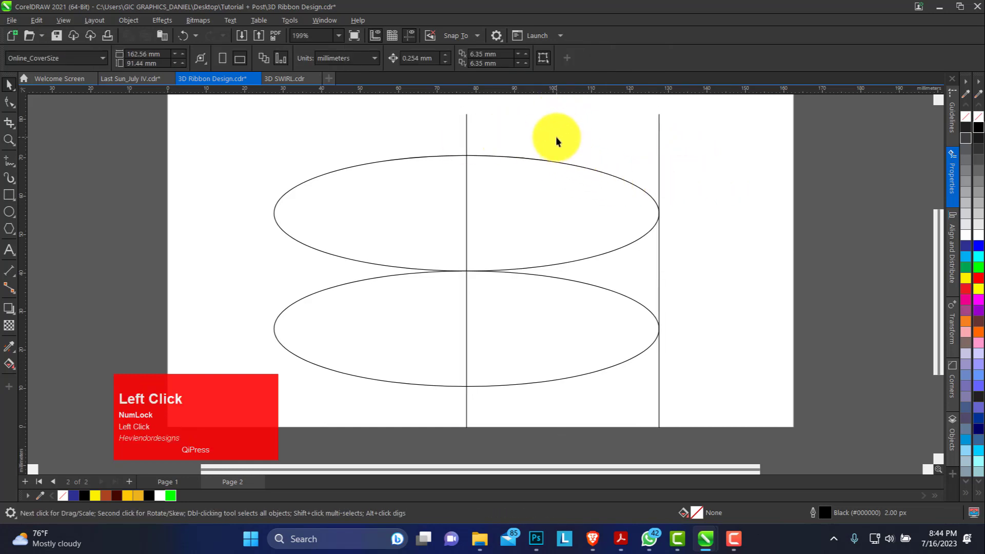
# Step: Draw a 50 mm horizontal line above the ellipses connecting the two vertical lines
pyautogui.click(466, 133)
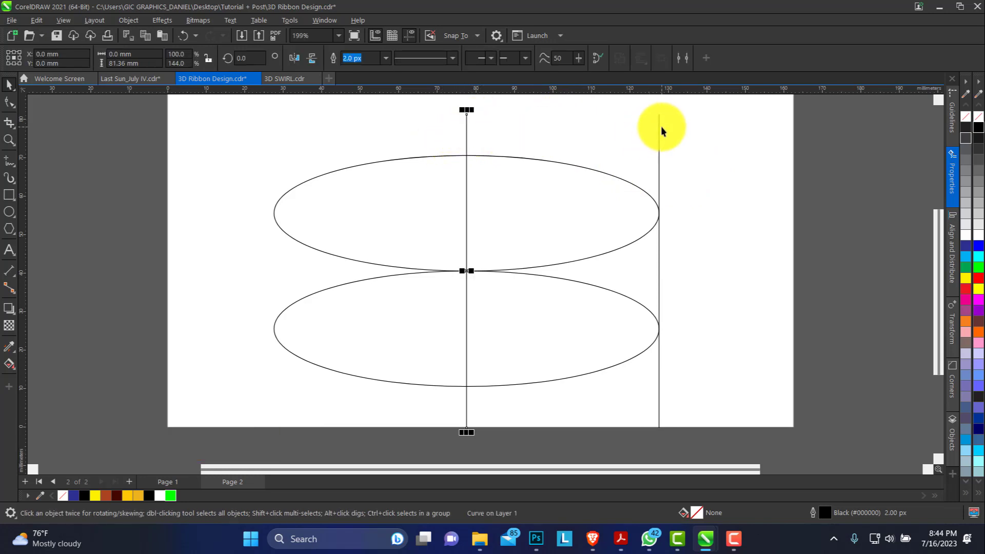
pyautogui.click(10, 161)
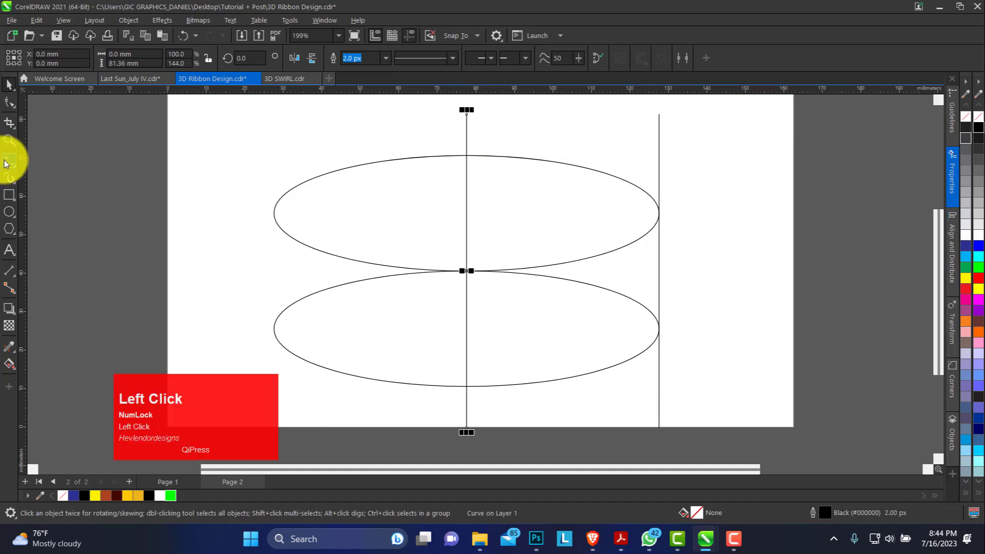
pyautogui.click(467, 135)
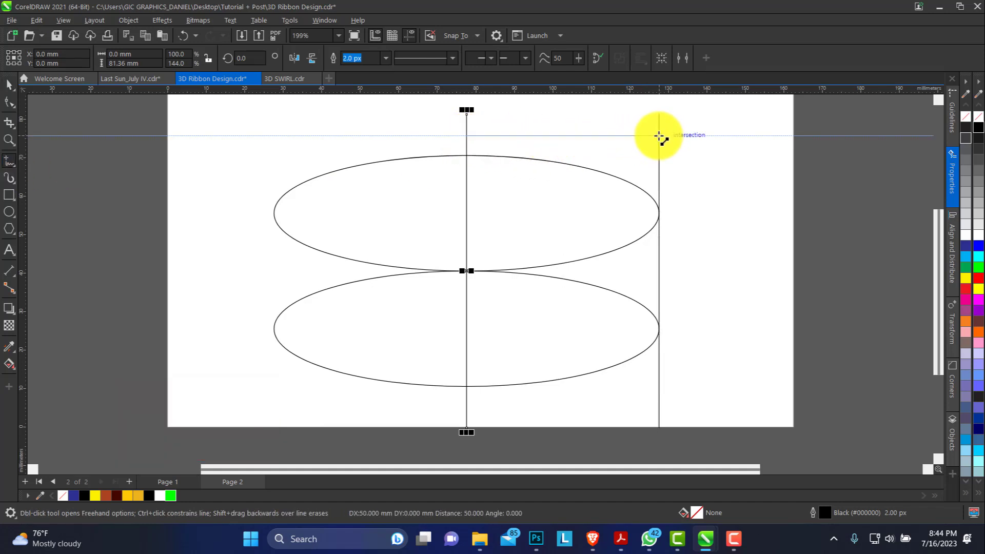
pyautogui.click(659, 135)
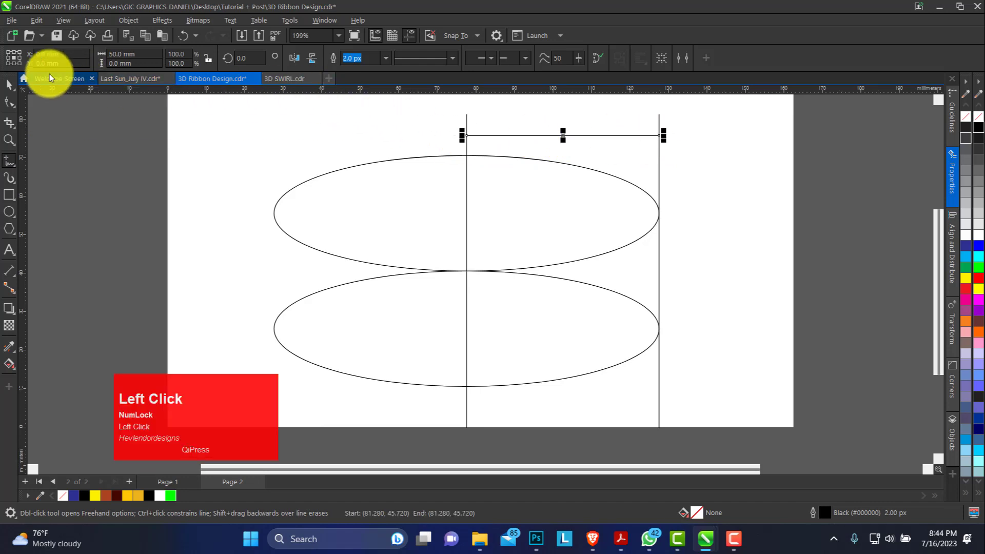
# Step: Duplicate the central vertical line onto the midpoint of the horizontal line
pyautogui.click(9, 83)
pyautogui.click(466, 148)
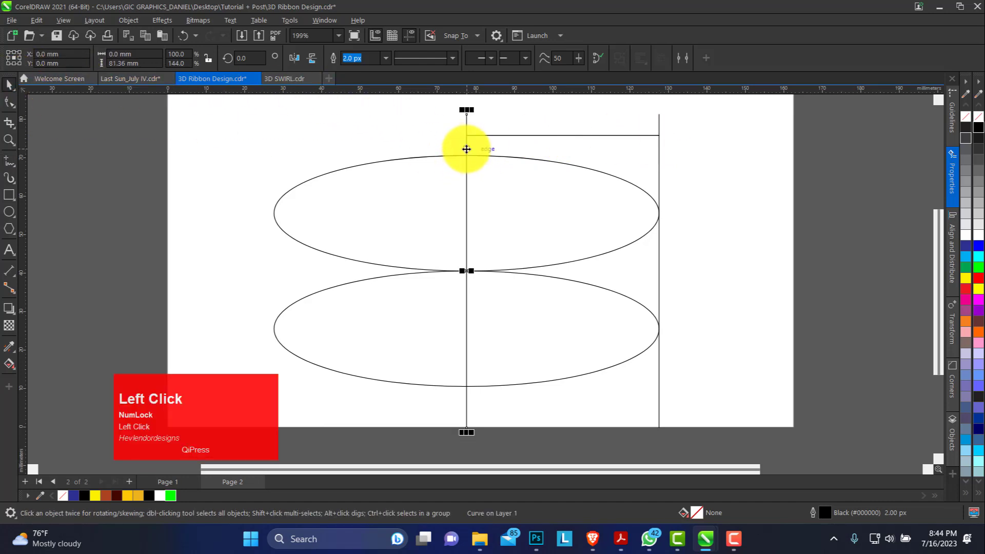
pyautogui.moveTo(466, 149); pyautogui.dragTo(564, 137)
pyautogui.rightClick(566, 138)
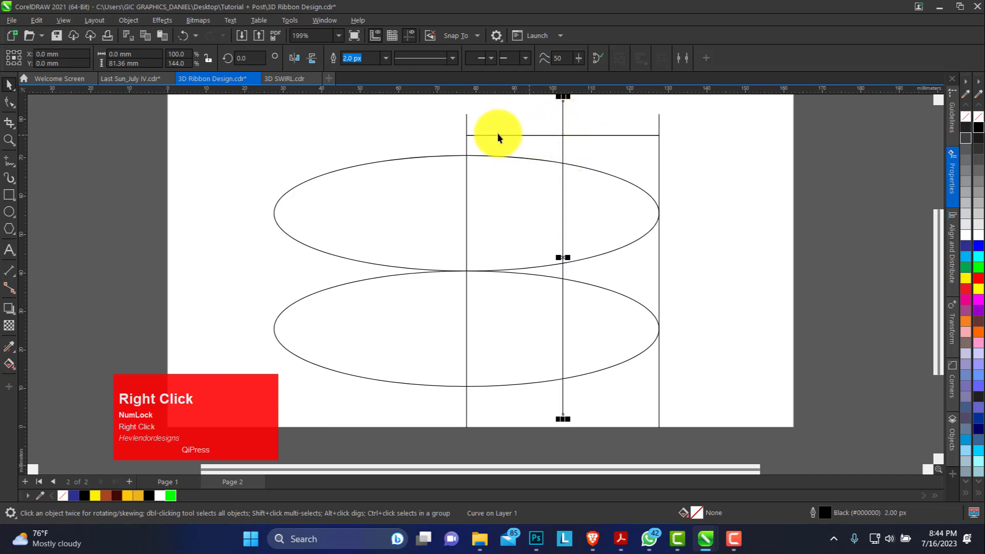
# Step: Align the top of the duplicated middle line with the top of the ellipses' central vertical line
pyautogui.keyDown('shift'); pyautogui.click(464, 125); pyautogui.keyUp('shift')
pyautogui.keyDown('shift'); pyautogui.click(466, 123); pyautogui.keyUp('shift')
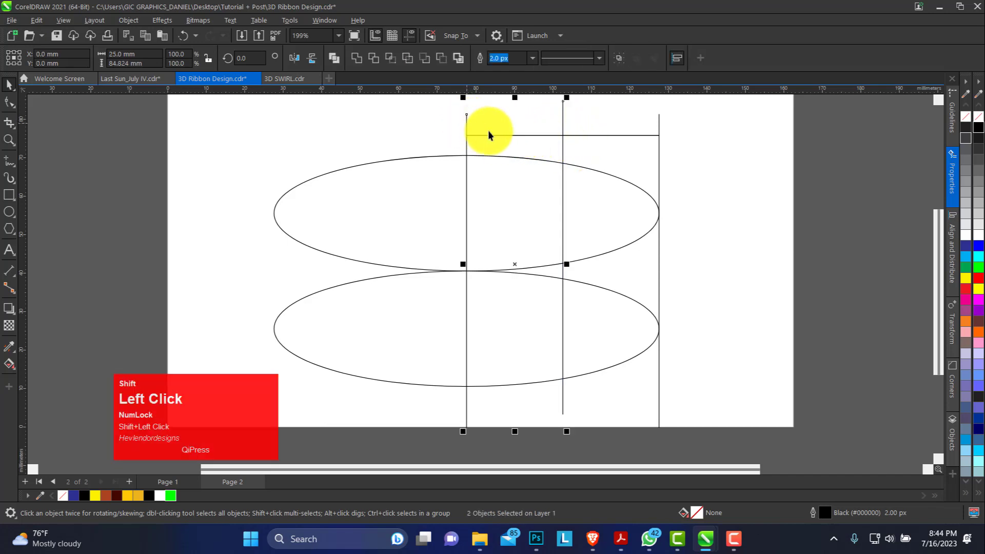
pyautogui.press('t')
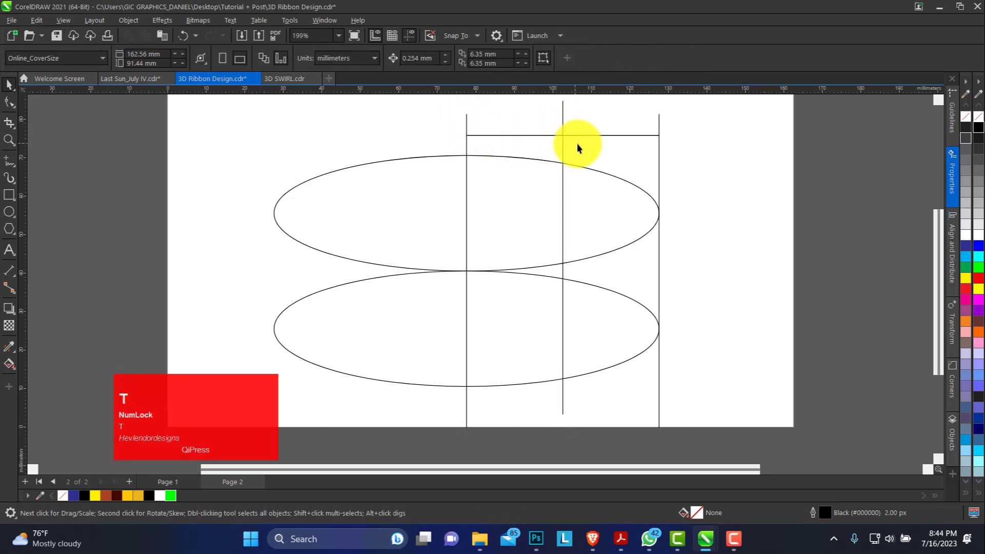
pyautogui.click(561, 119)
pyautogui.keyDown('shift'); pyautogui.click(467, 122); pyautogui.keyUp('shift')
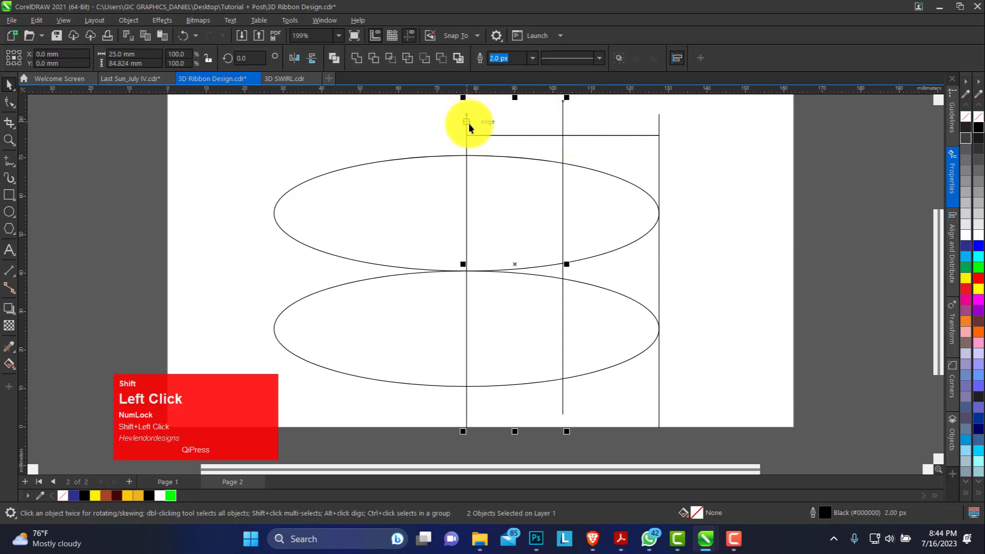
pyautogui.press('t')
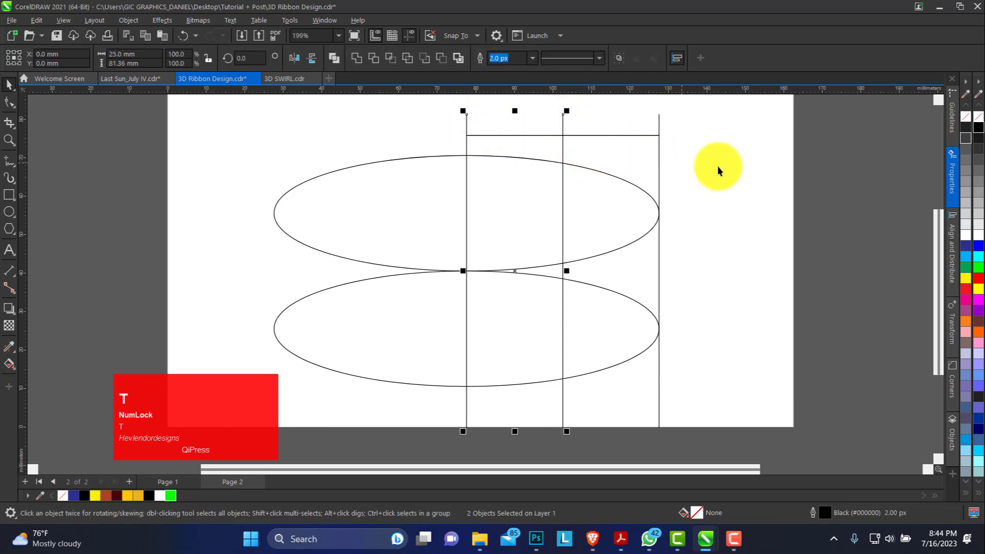
pyautogui.click(693, 173)
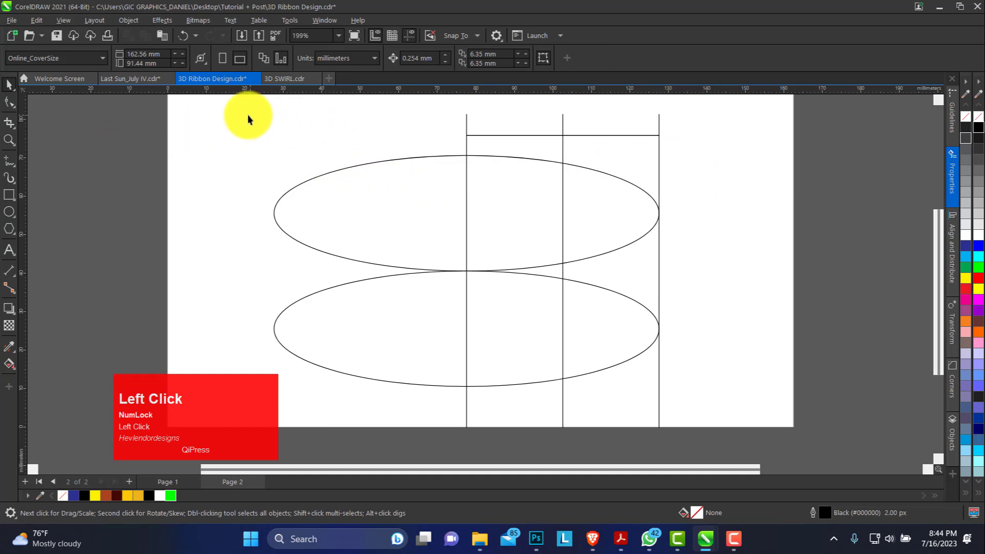
# Step: Move the grouped ellipses and all construction lines together slightly up and left on the page
pyautogui.moveTo(238, 98); pyautogui.dragTo(518, 341)
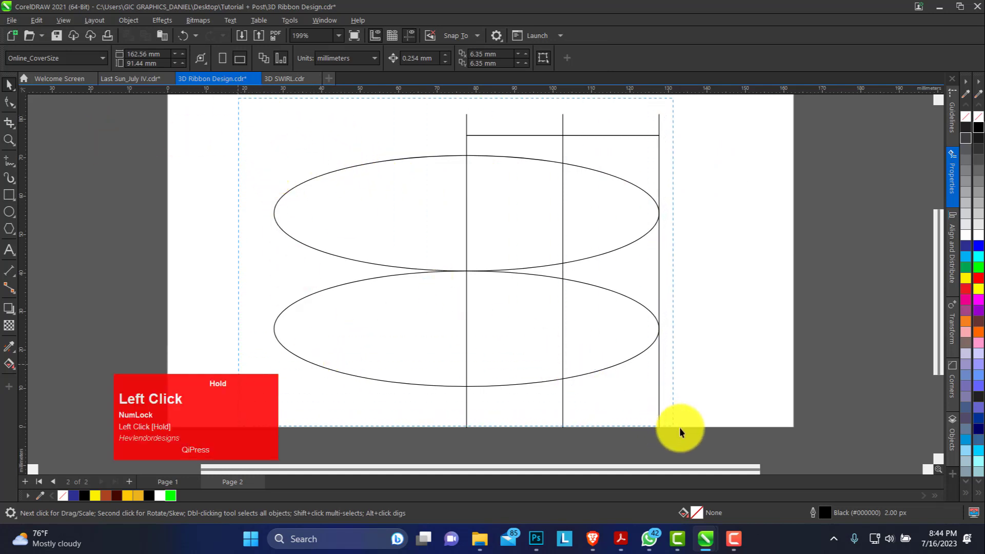
pyautogui.moveTo(679, 427); pyautogui.dragTo(680, 427)
pyautogui.moveTo(594, 356); pyautogui.dragTo(580, 338)
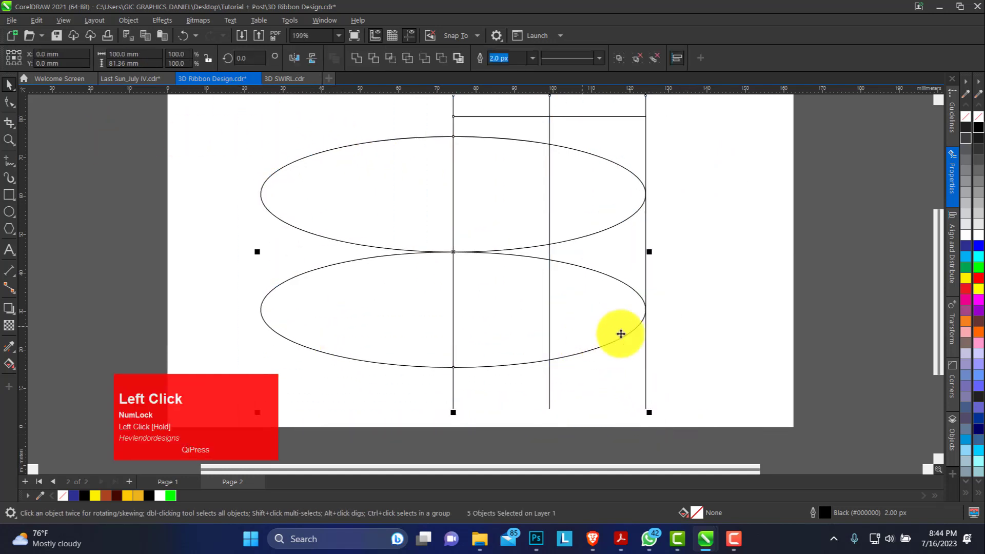
pyautogui.click(717, 262)
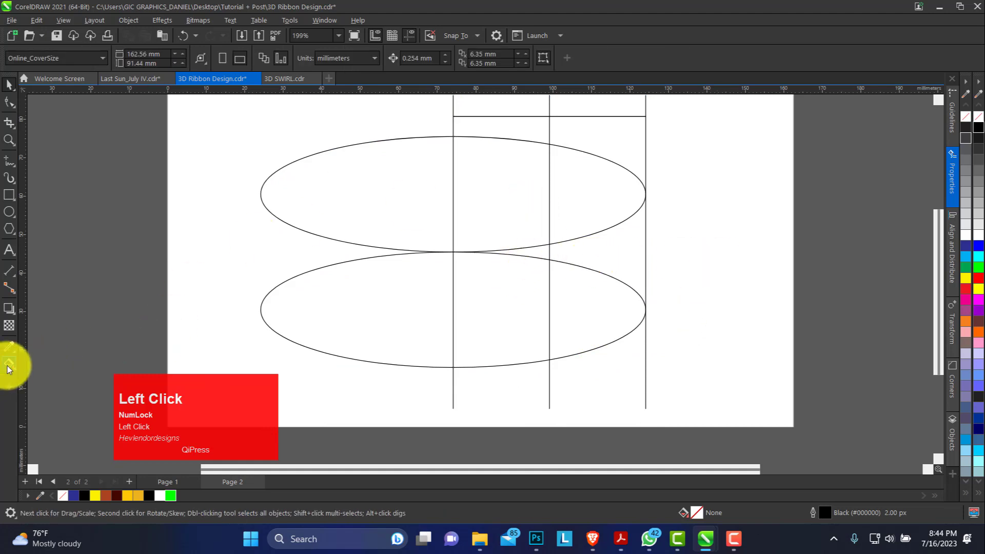
# Step: Smart-fill the three regions between the middle and outer vertical lines in blue: upper ellipse end, gap between the ellipses, and lower ellipse end
pyautogui.moveTo(16, 368); pyautogui.dragTo(51, 381)
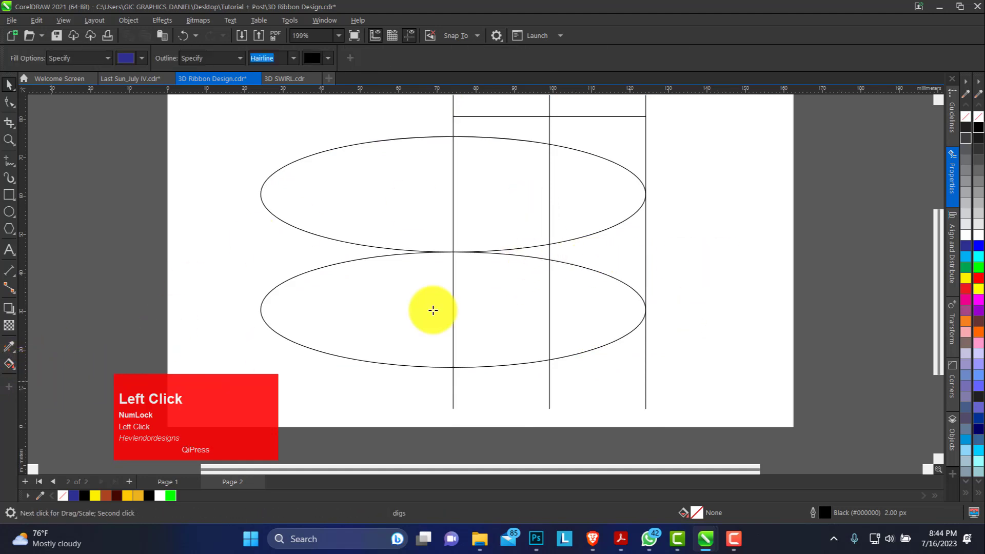
pyautogui.click(602, 197)
pyautogui.click(625, 258)
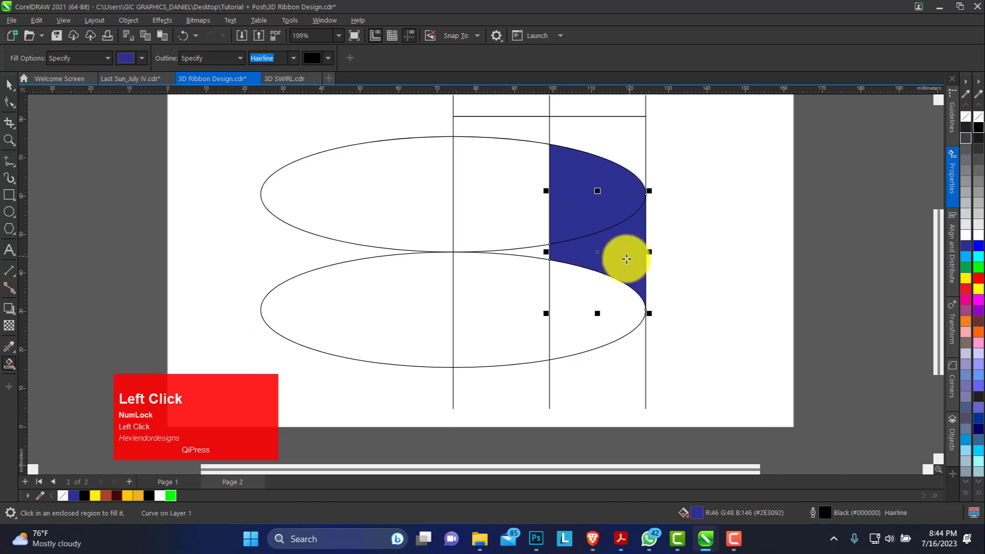
pyautogui.click(593, 314)
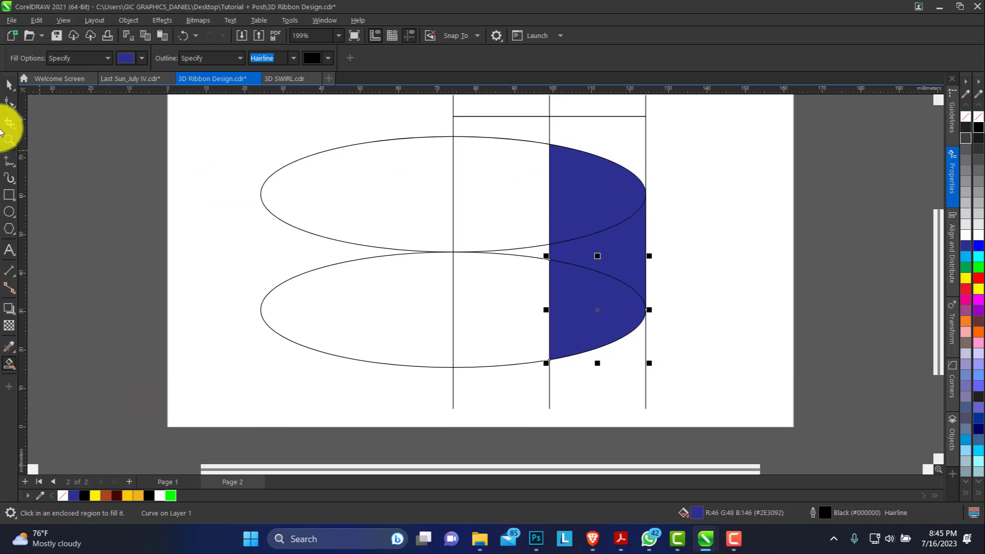
# Step: Duplicate the three blue shapes together horizontally to the right of the ellipses
pyautogui.click(9, 84)
pyautogui.click(596, 204)
pyautogui.keyDown('shift'); pyautogui.click(625, 256); pyautogui.keyUp('shift')
pyautogui.keyDown('shift'); pyautogui.click(611, 303); pyautogui.keyUp('shift')
pyautogui.moveTo(612, 256); pyautogui.dragTo(821, 257)
pyautogui.rightClick(821, 257)
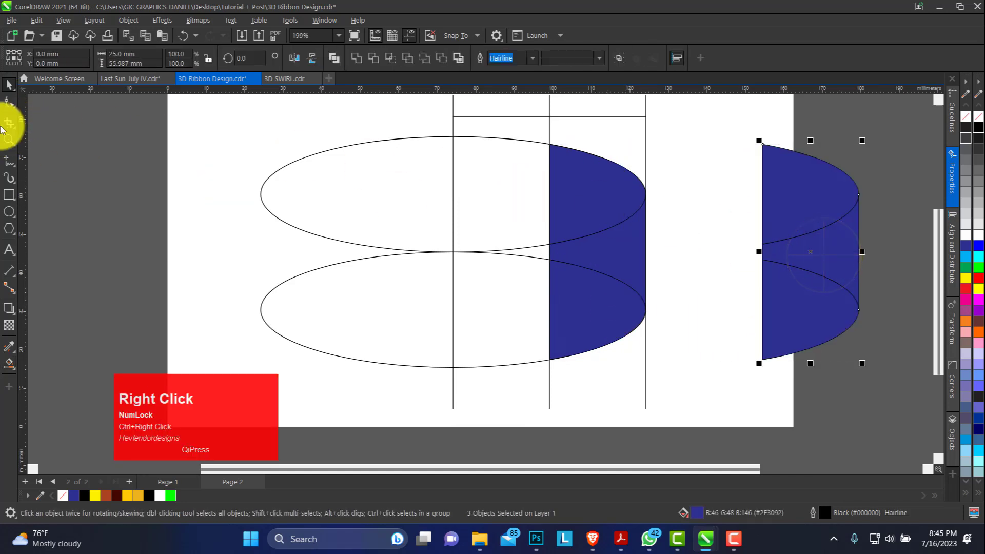
# Step: Move the original ellipse construction off the page to the left and bring the three copied blue shapes onto the page
pyautogui.rightClick(432, 193)
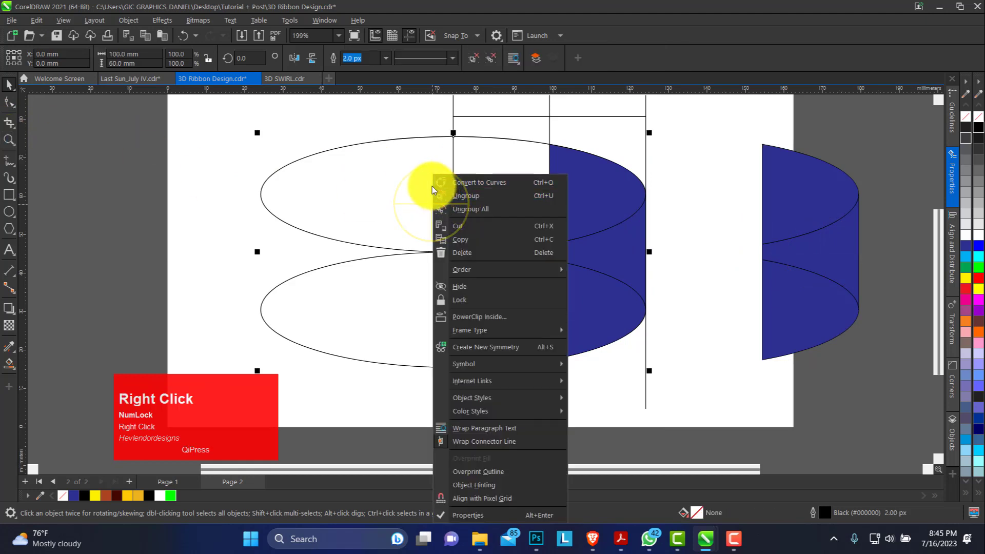
pyautogui.click(5, 139)
pyautogui.rightClick(252, 143)
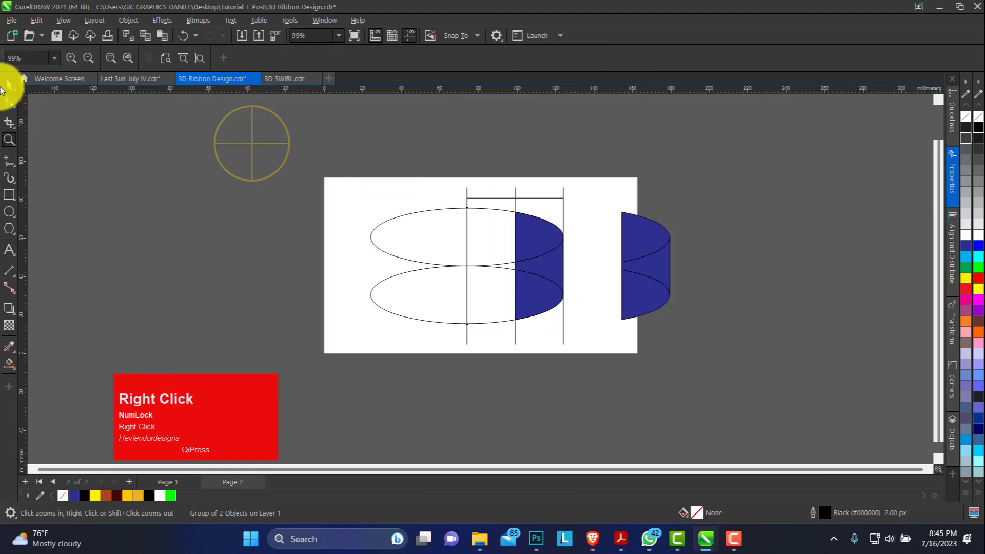
pyautogui.click(6, 86)
pyautogui.moveTo(446, 255); pyautogui.dragTo(602, 384)
pyautogui.moveTo(541, 275); pyautogui.dragTo(272, 269)
pyautogui.moveTo(750, 188); pyautogui.dragTo(580, 327)
pyautogui.moveTo(649, 257); pyautogui.dragTo(468, 258)
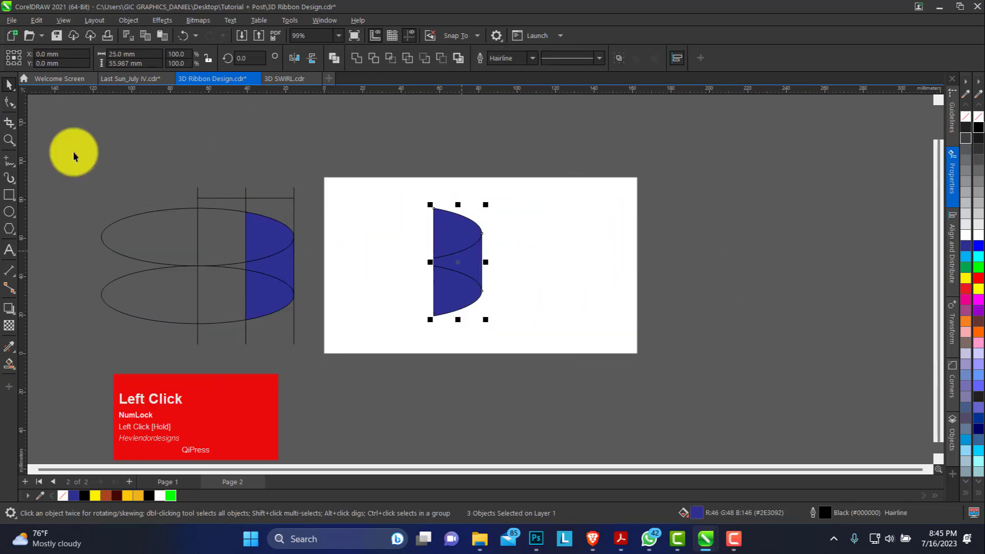
# Step: Weld the middle and lower blue shapes of the copy into one piece
pyautogui.click(9, 139)
pyautogui.moveTo(297, 166); pyautogui.dragTo(653, 377)
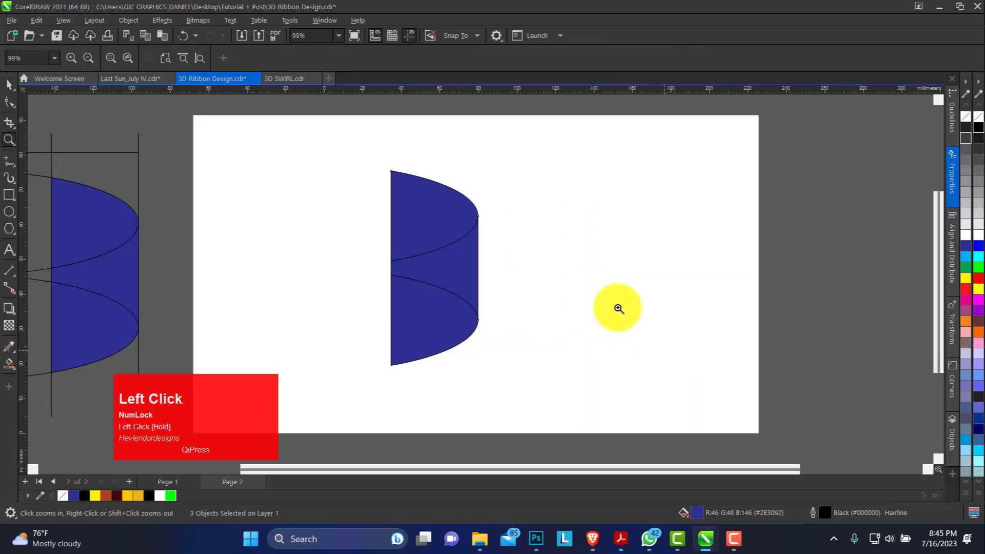
pyautogui.press('space')
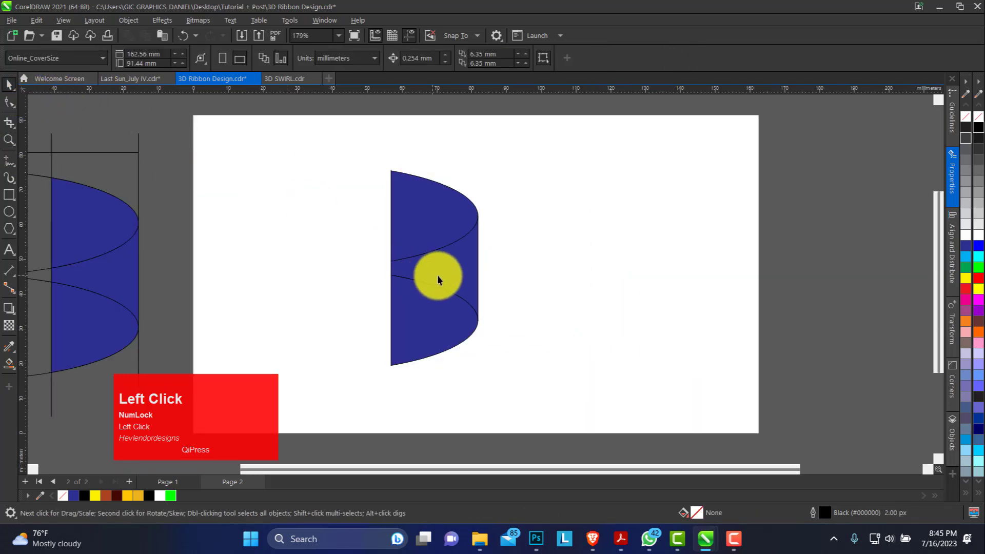
pyautogui.click(449, 298)
pyautogui.click(469, 265)
pyautogui.click(451, 317)
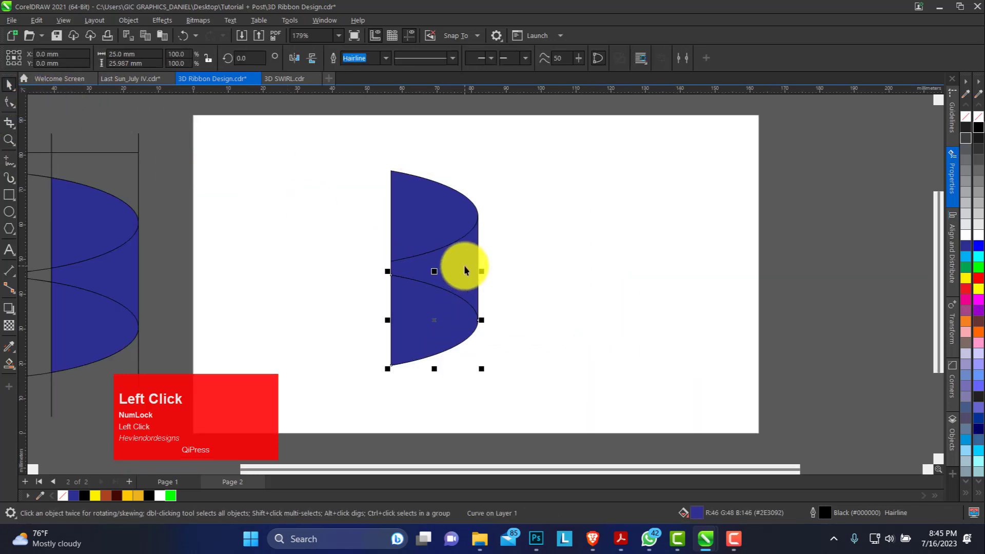
pyautogui.click(465, 267)
pyautogui.keyDown('shift'); pyautogui.click(444, 329); pyautogui.keyUp('shift')
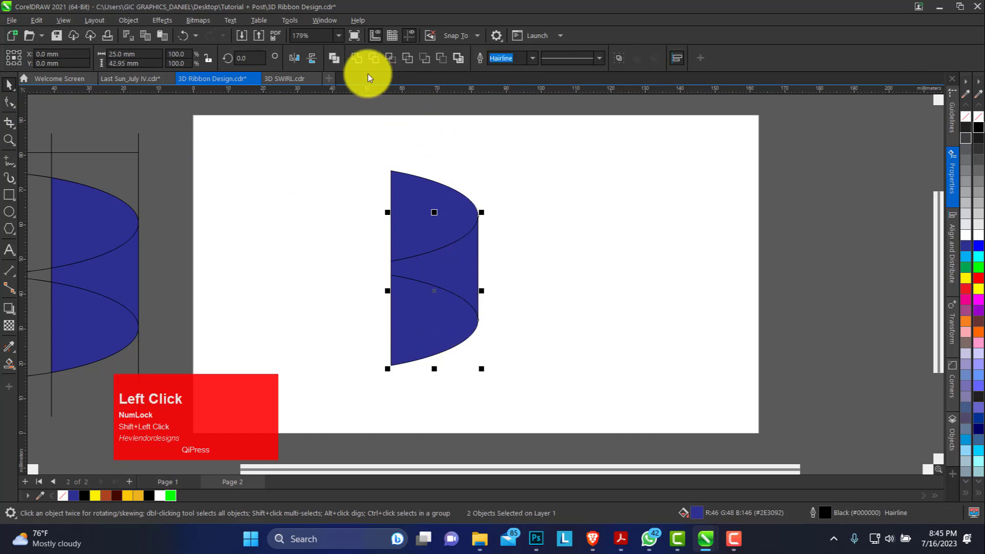
pyautogui.click(358, 59)
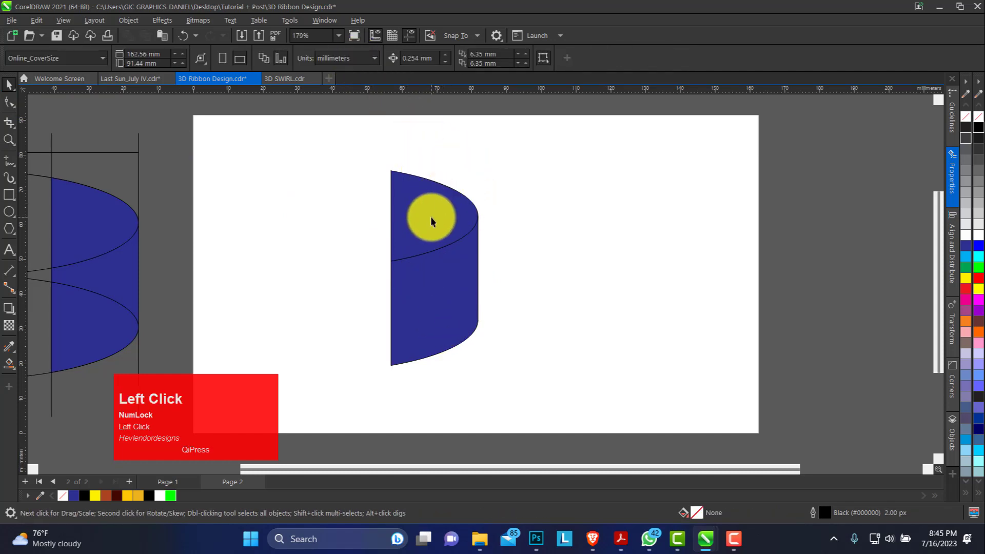
# Step: Duplicate the upper blue shape narrowed horizontally to 95.4% of its width, with the straight vertical edge kept in place
pyautogui.click(9, 139)
pyautogui.moveTo(364, 163); pyautogui.dragTo(557, 395)
pyautogui.click(8, 88)
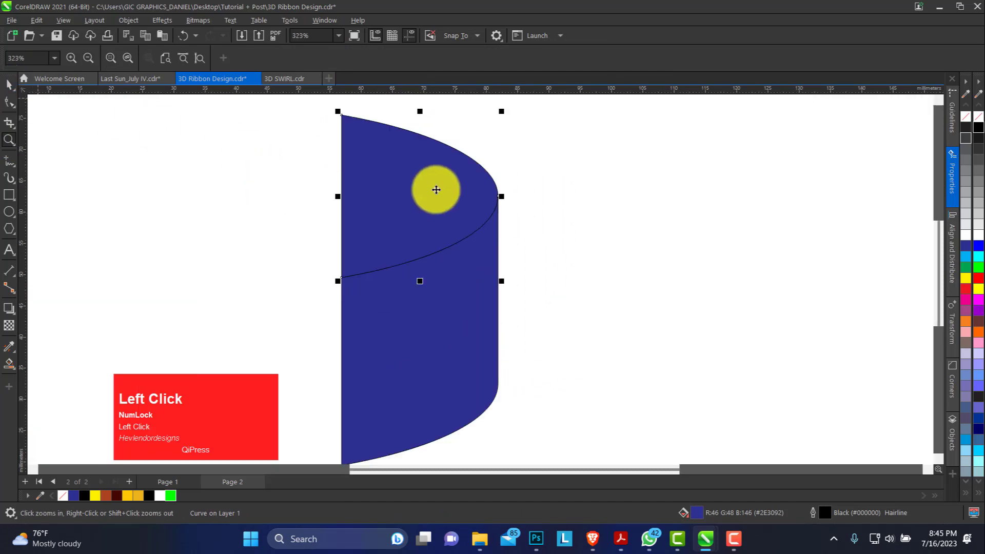
pyautogui.moveTo(503, 196); pyautogui.dragTo(497, 196)
pyautogui.rightClick(498, 196)
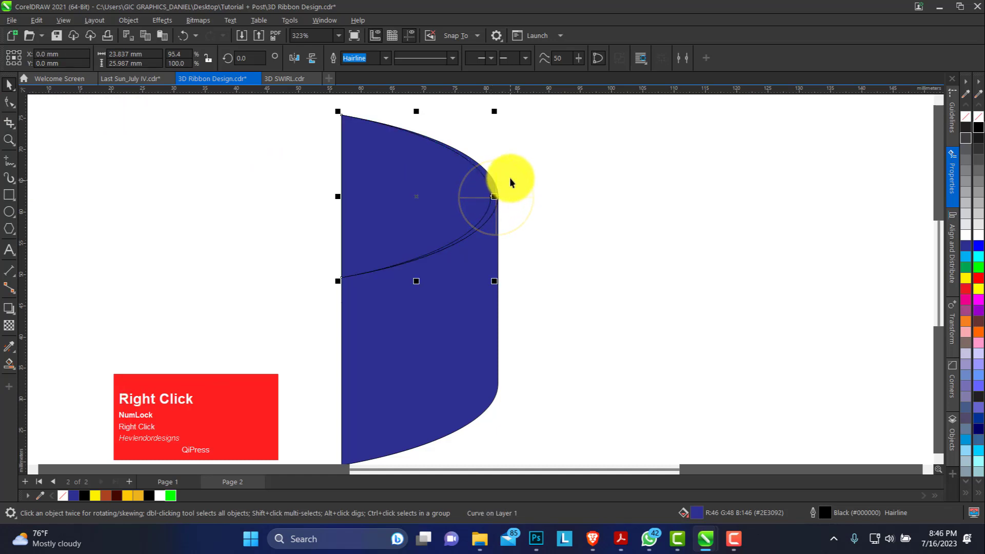
# Step: Select all three blue shapes and move them together to the upper right area of the page
pyautogui.click(8, 139)
pyautogui.rightClick(384, 197)
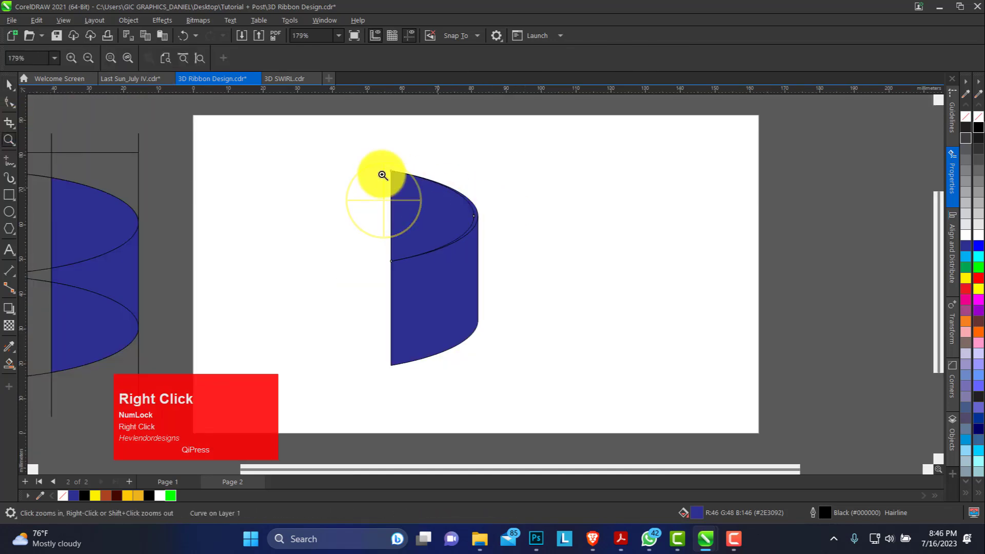
pyautogui.moveTo(319, 136); pyautogui.dragTo(524, 398)
pyautogui.moveTo(434, 318); pyautogui.dragTo(521, 267)
pyautogui.moveTo(553, 213); pyautogui.dragTo(574, 236)
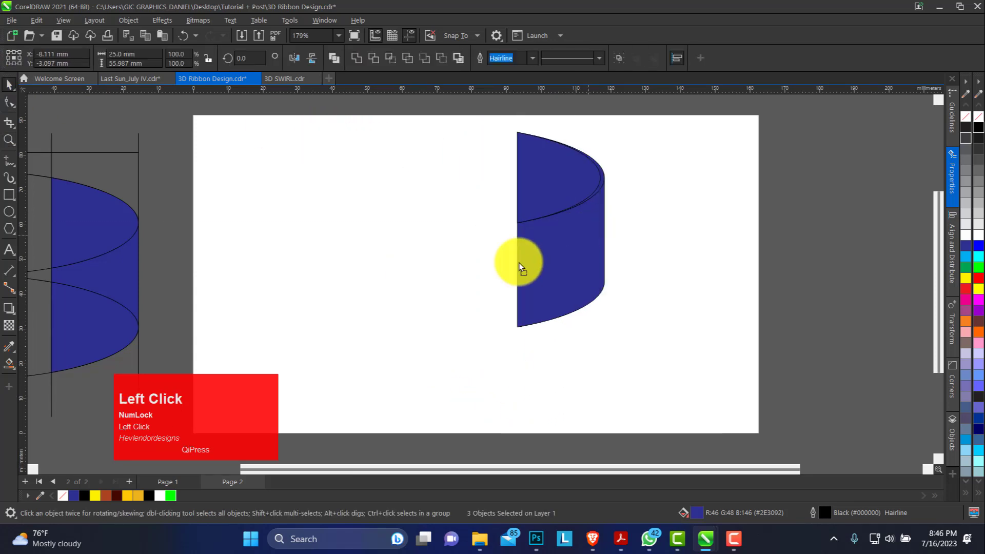
# Step: Duplicate the three shapes to the lower left of the originals and mirror the copy both vertically and horizontally
pyautogui.moveTo(521, 262); pyautogui.dragTo(468, 279)
pyautogui.rightClick(468, 279)
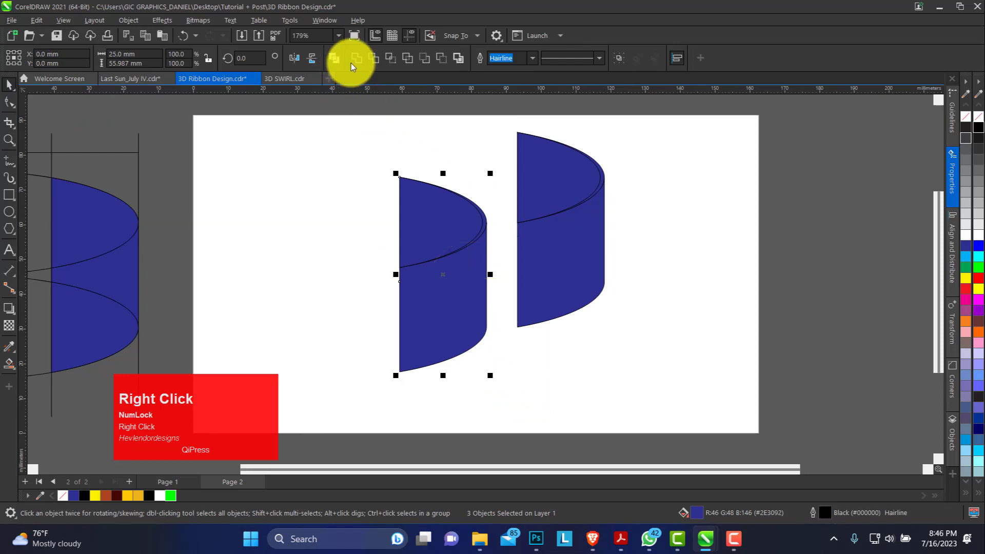
pyautogui.click(312, 60)
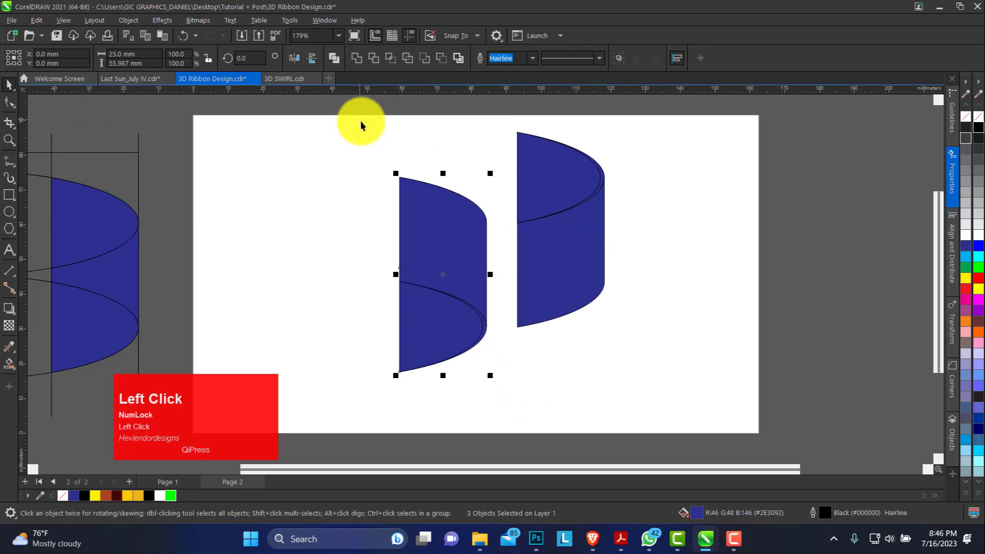
pyautogui.click(297, 57)
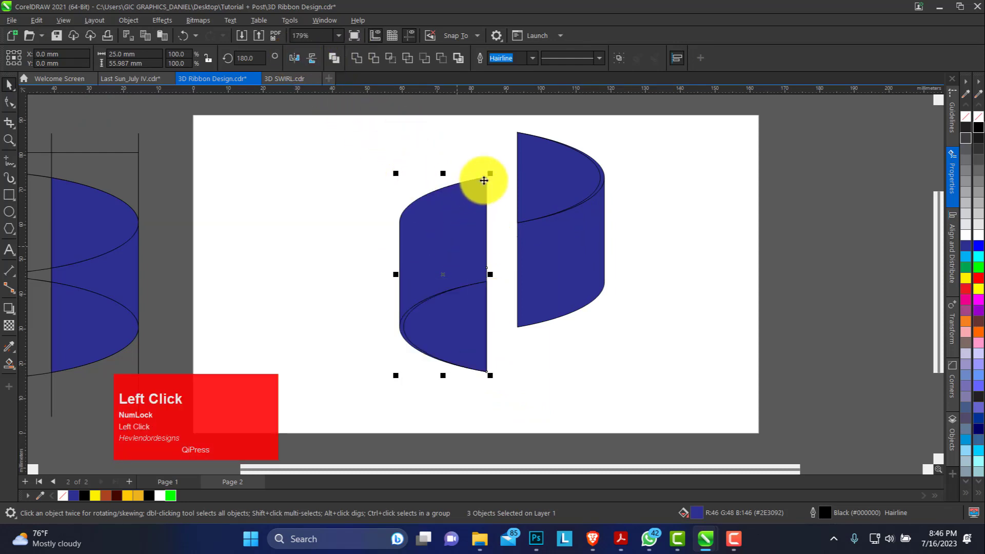
pyautogui.click(492, 205)
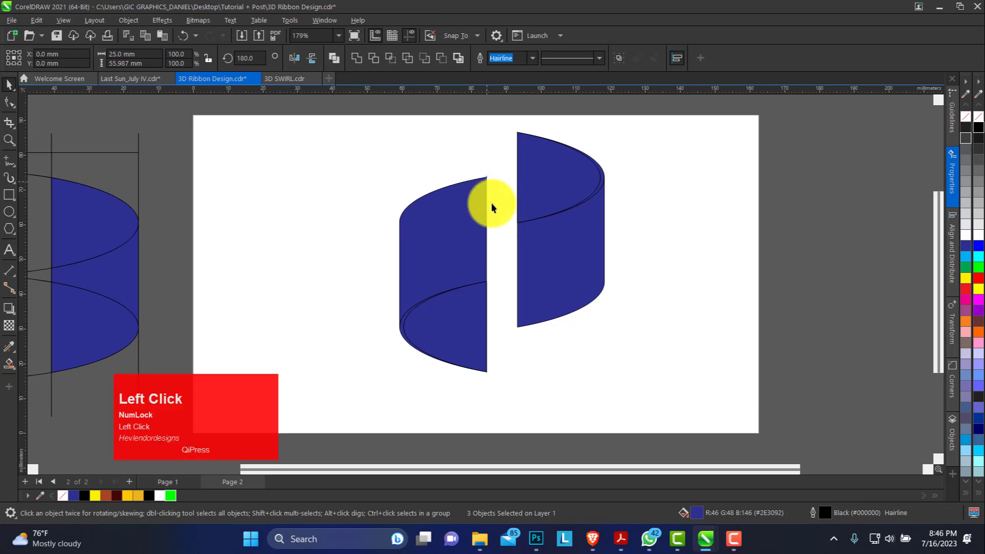
pyautogui.moveTo(513, 237); pyautogui.dragTo(512, 234)
pyautogui.moveTo(472, 337); pyautogui.dragTo(497, 382)
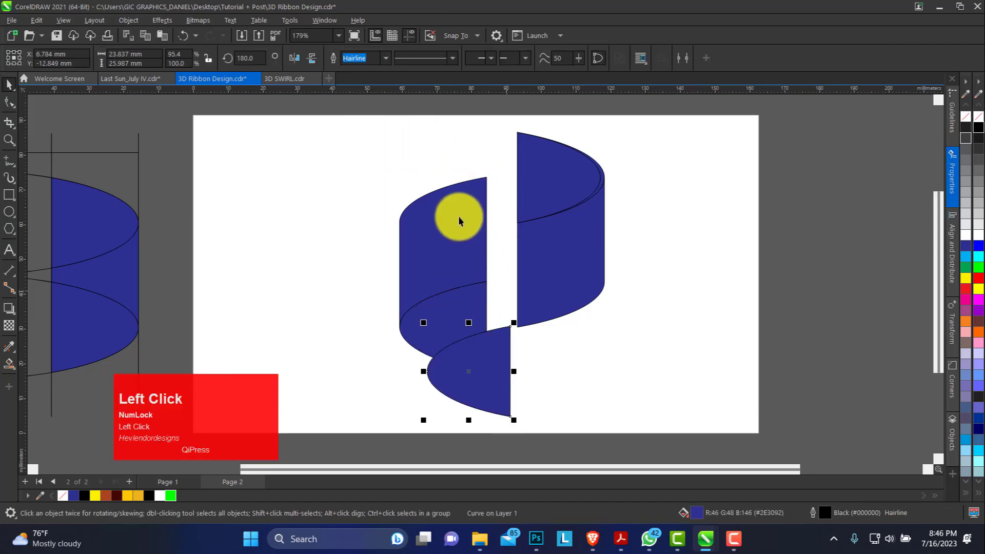
pyautogui.hotkey('ctrl', 'z')
# Step: Group the three mirrored shapes and snap the group's upper right corner to the original ribbon's inner corner
pyautogui.moveTo(374, 145); pyautogui.dragTo(510, 384)
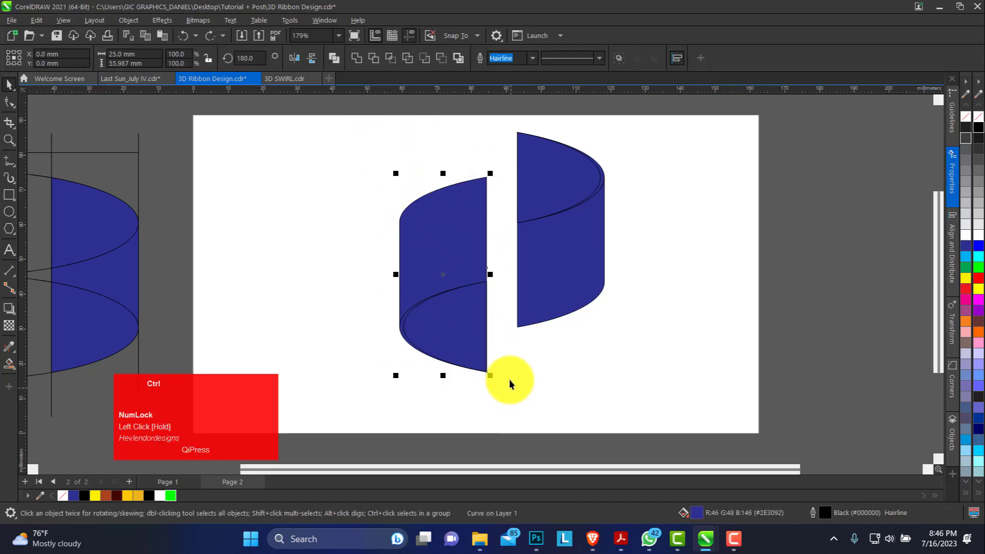
pyautogui.hotkey('ctrl', 'g')
pyautogui.moveTo(485, 179); pyautogui.dragTo(518, 229)
pyautogui.click(508, 242)
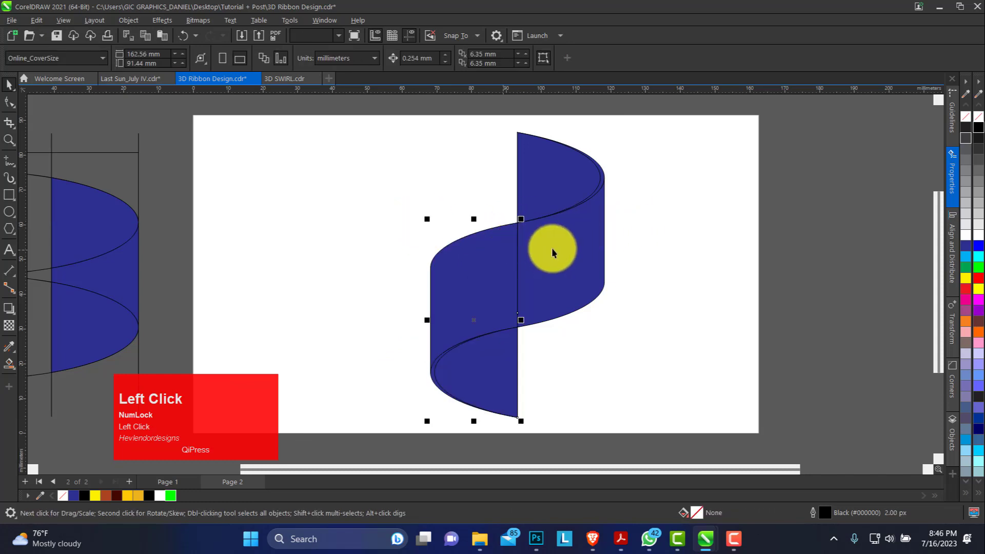
# Step: Ungroup the mirrored copy and weld its large front band to the original's front band
pyautogui.click(474, 58)
pyautogui.click(483, 153)
pyautogui.click(502, 280)
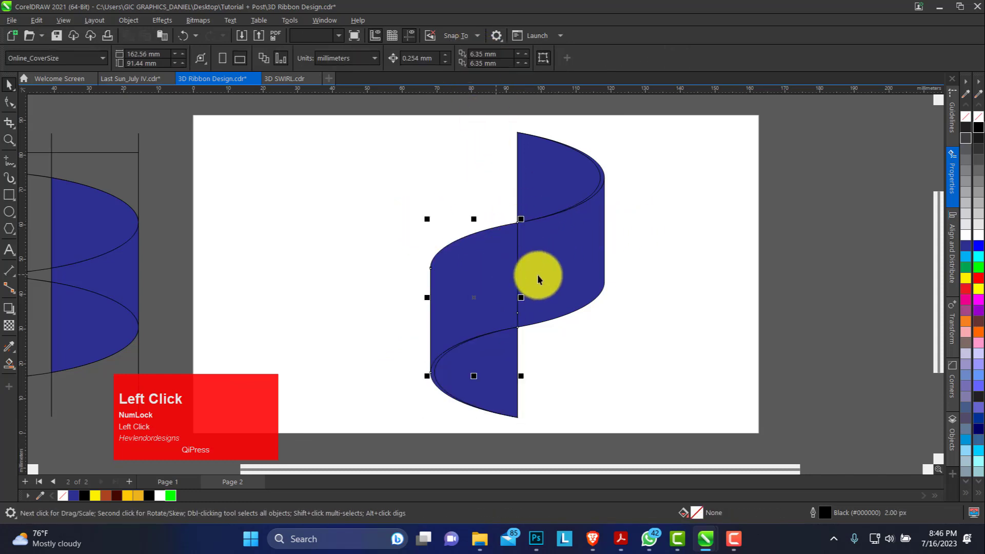
pyautogui.keyDown('shift'); pyautogui.click(553, 260); pyautogui.keyUp('shift')
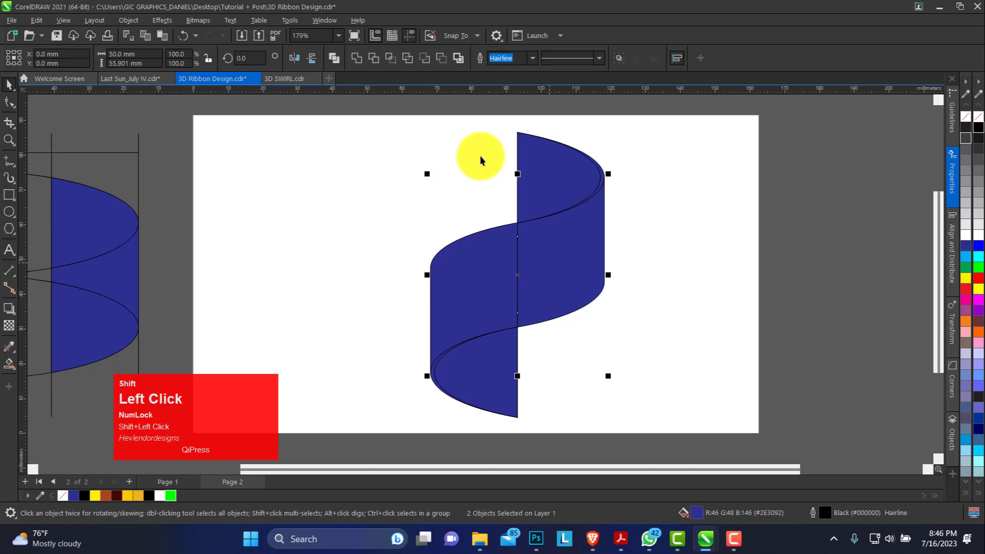
pyautogui.click(356, 60)
pyautogui.click(443, 150)
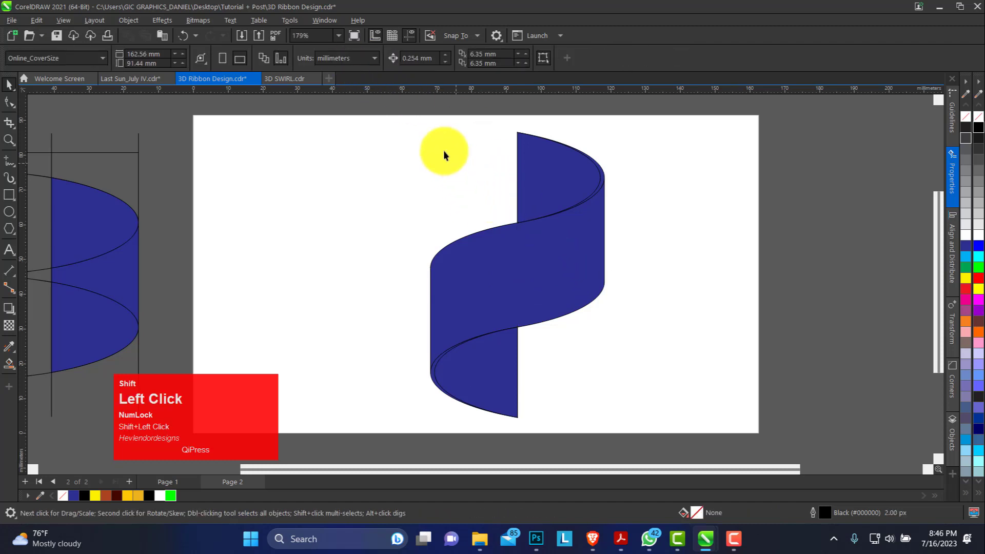
# Step: Move the whole ribbon to the upper middle of the page and undo the trial 90° rotation
pyautogui.moveTo(655, 437); pyautogui.dragTo(656, 438)
pyautogui.moveTo(572, 271); pyautogui.dragTo(531, 252)
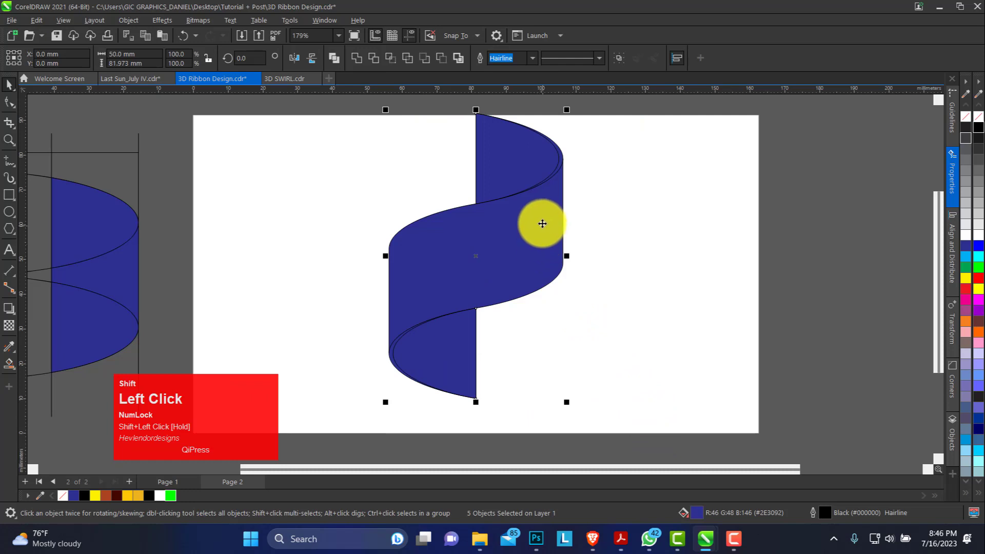
pyautogui.click(312, 60)
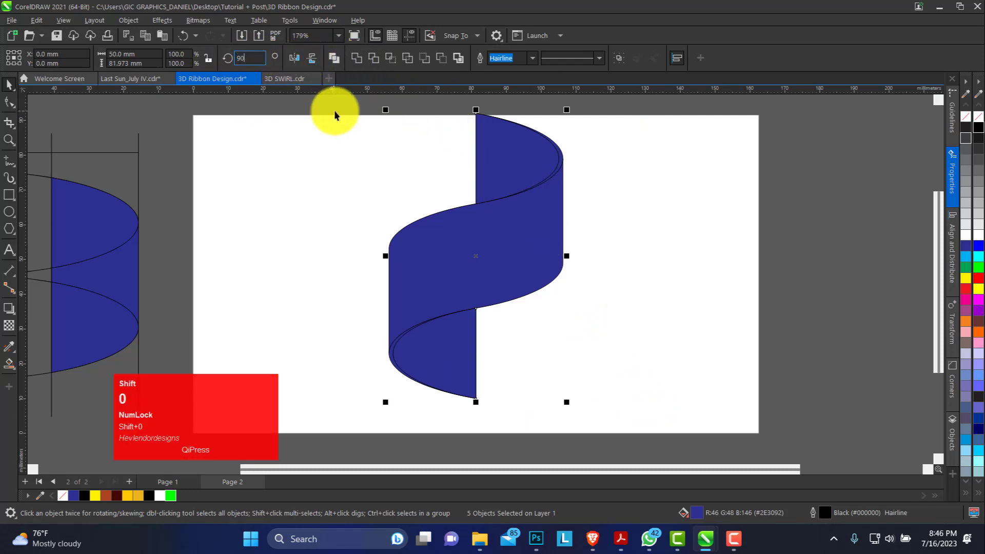
pyautogui.hotkey('ctrl', 'z')
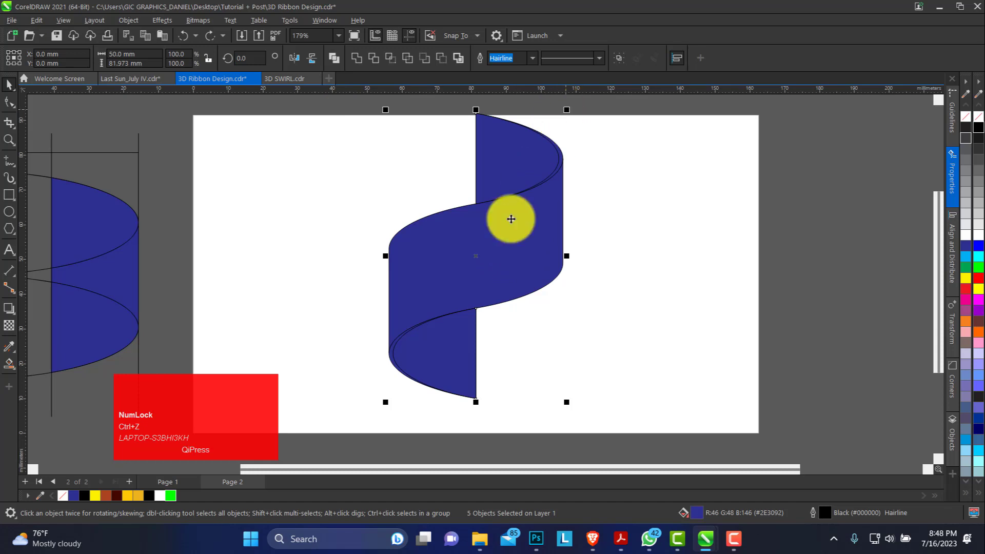
# Step: Duplicate the whole ribbon straight down, snapping the copy's top corner to where the original's lower inner end begins
pyautogui.moveTo(475, 113); pyautogui.dragTo(476, 308)
pyautogui.rightClick(478, 310)
pyautogui.click(623, 326)
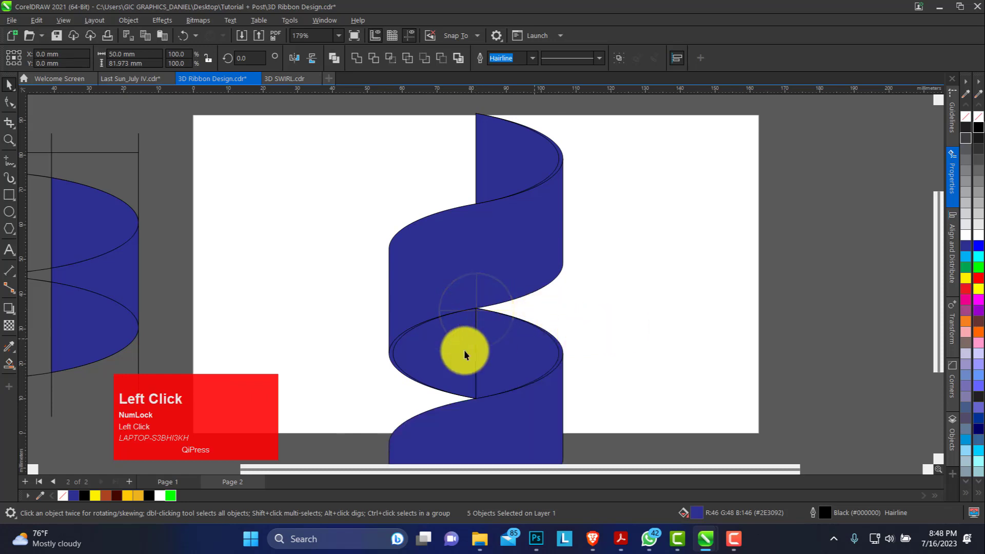
# Step: Weld the two adjoining narrower inner shapes at the joint between the ribbon and its copy
pyautogui.click(459, 340)
pyautogui.keyDown('shift'); pyautogui.click(515, 344); pyautogui.keyUp('shift')
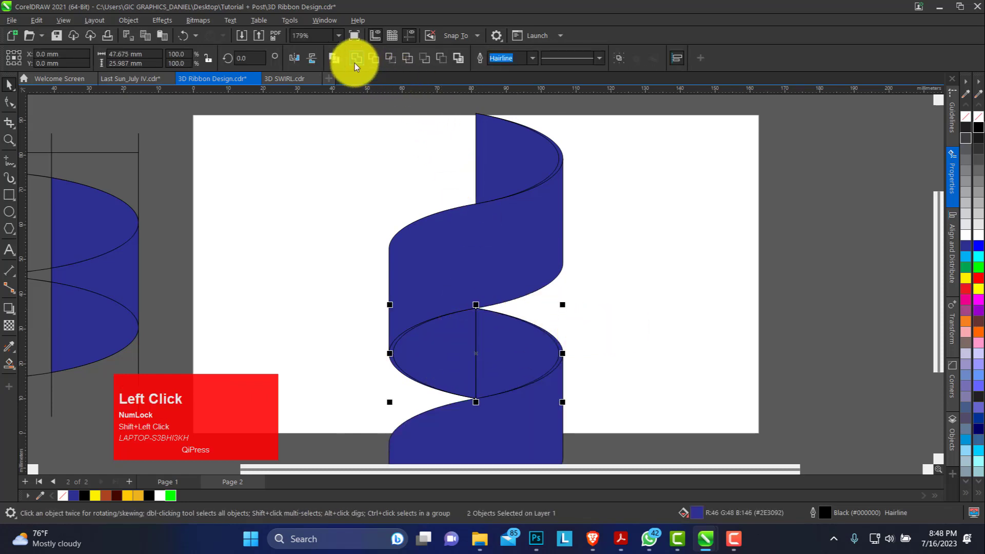
pyautogui.click(357, 60)
pyautogui.click(633, 241)
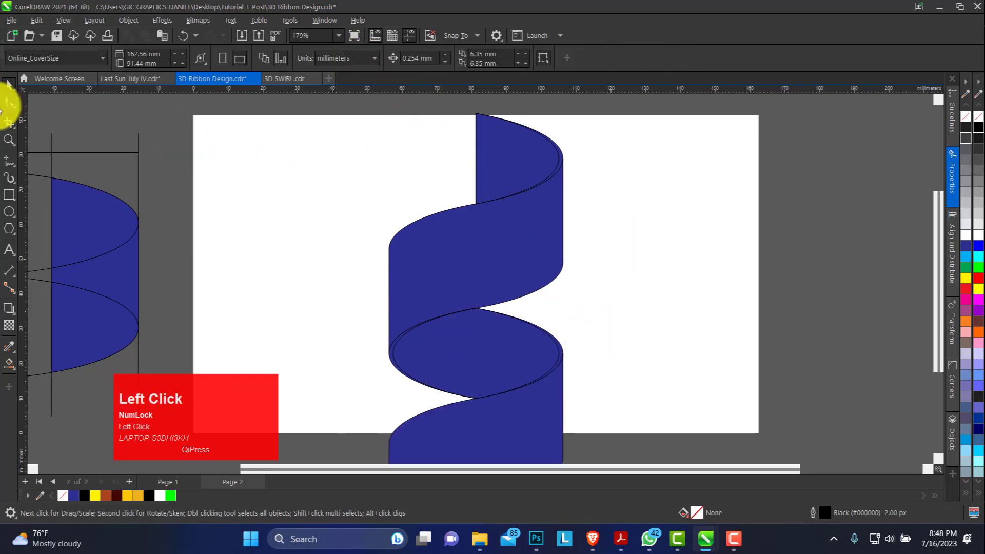
# Step: Select every piece of the extended ribbon and group them
pyautogui.click(9, 140)
pyautogui.rightClick(384, 191)
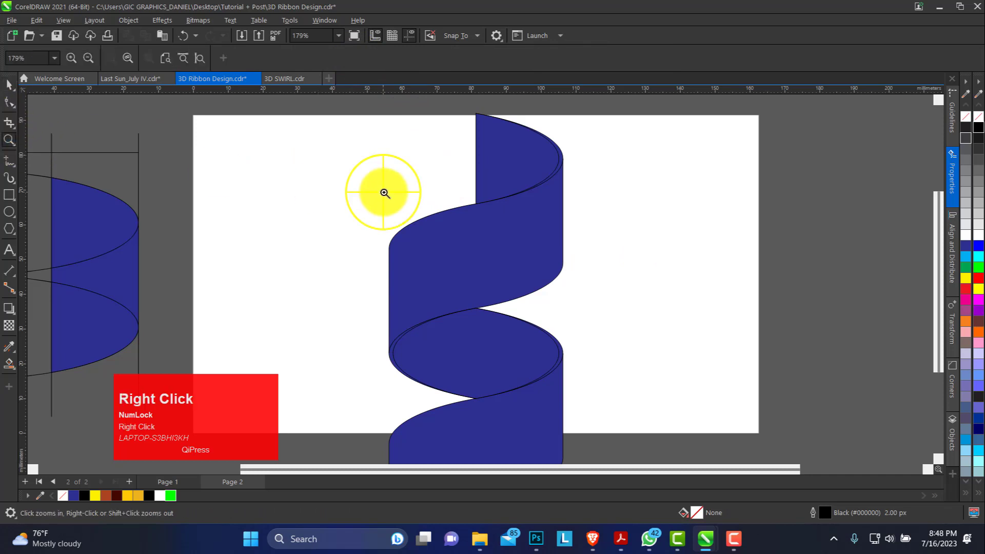
pyautogui.moveTo(400, 138); pyautogui.dragTo(549, 446)
pyautogui.click(10, 85)
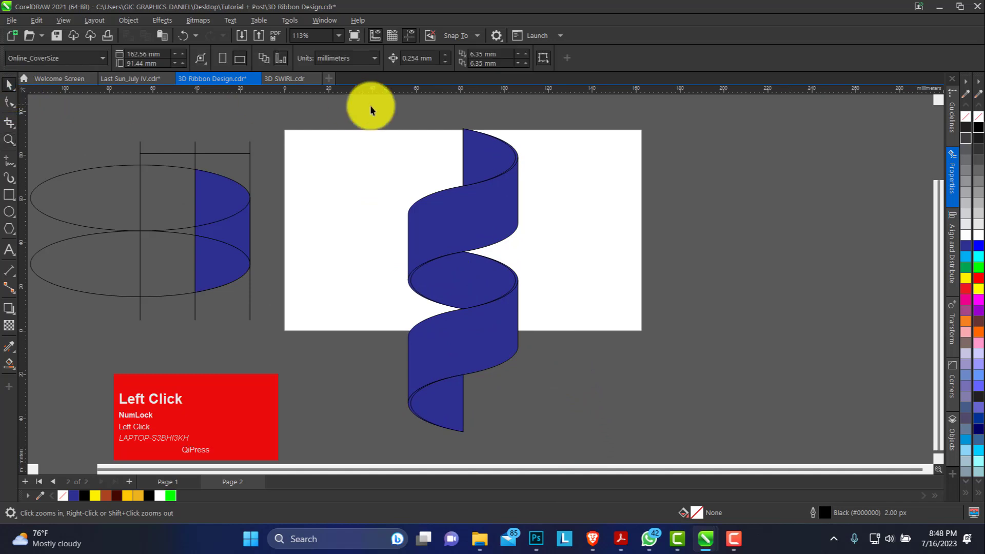
pyautogui.moveTo(370, 106); pyautogui.dragTo(585, 446)
pyautogui.moveTo(565, 390); pyautogui.dragTo(558, 386)
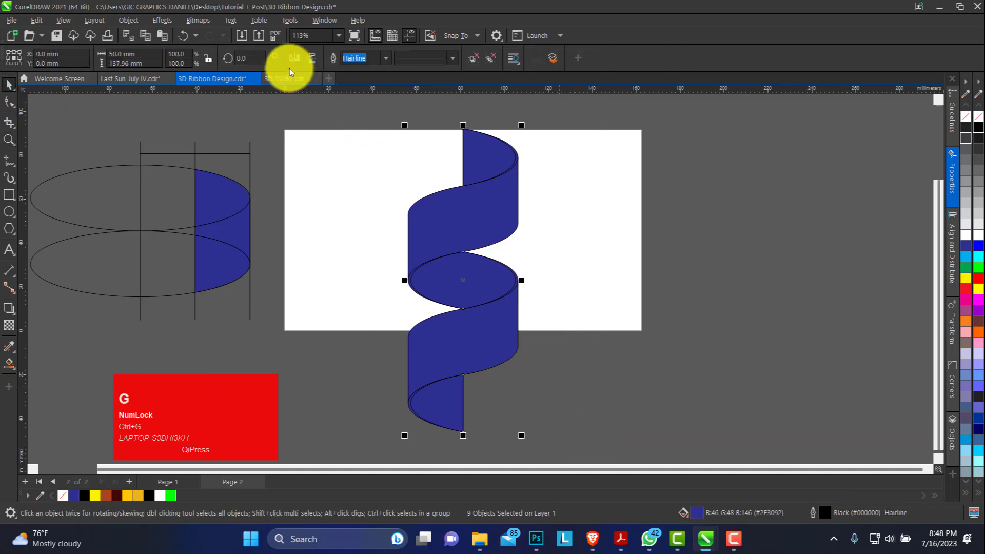
# Step: Rotate the grouped ribbon by 90 degrees and move it to the middle of the page
pyautogui.write('9')
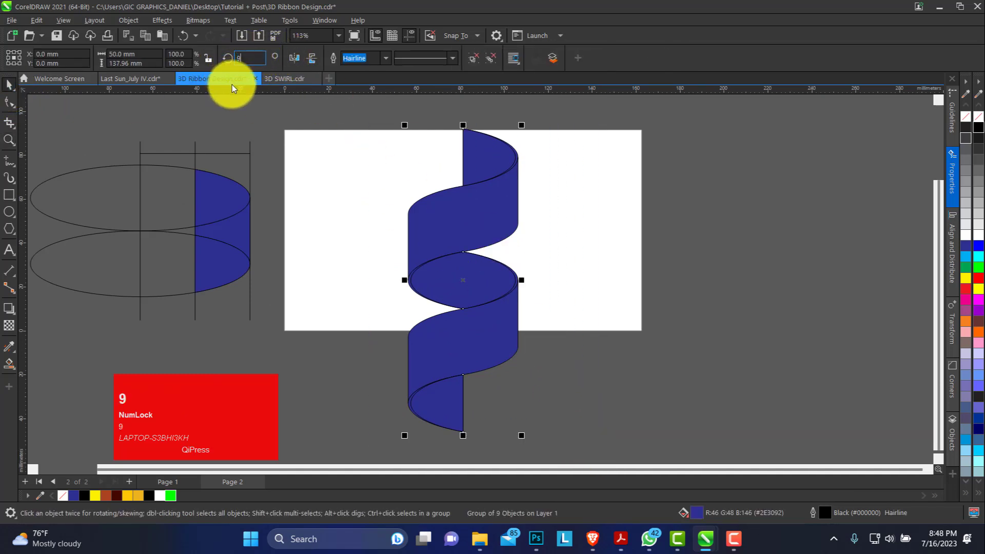
pyautogui.write('0')
pyautogui.press('Return')
pyautogui.moveTo(495, 275); pyautogui.dragTo(478, 136)
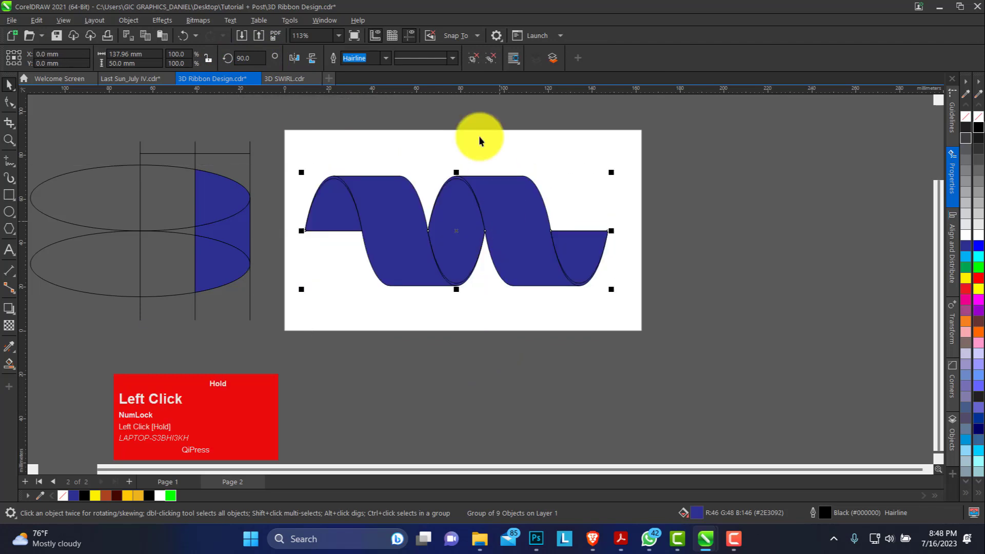
# Step: Apply a vertical linear fountain fill with the Interactive Fill tool to the first front band, from its top edge to its bottom edge
pyautogui.click(9, 139)
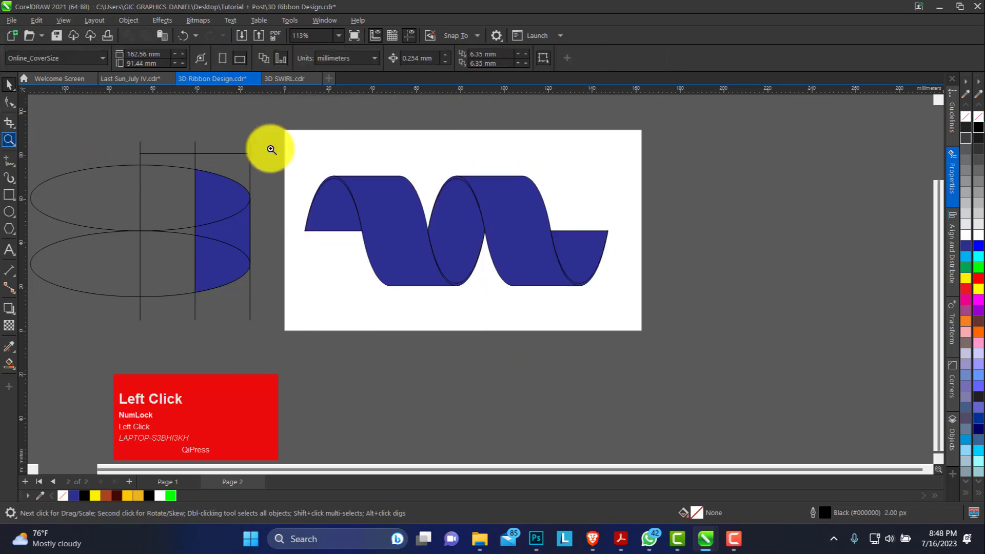
pyautogui.moveTo(275, 121); pyautogui.dragTo(666, 352)
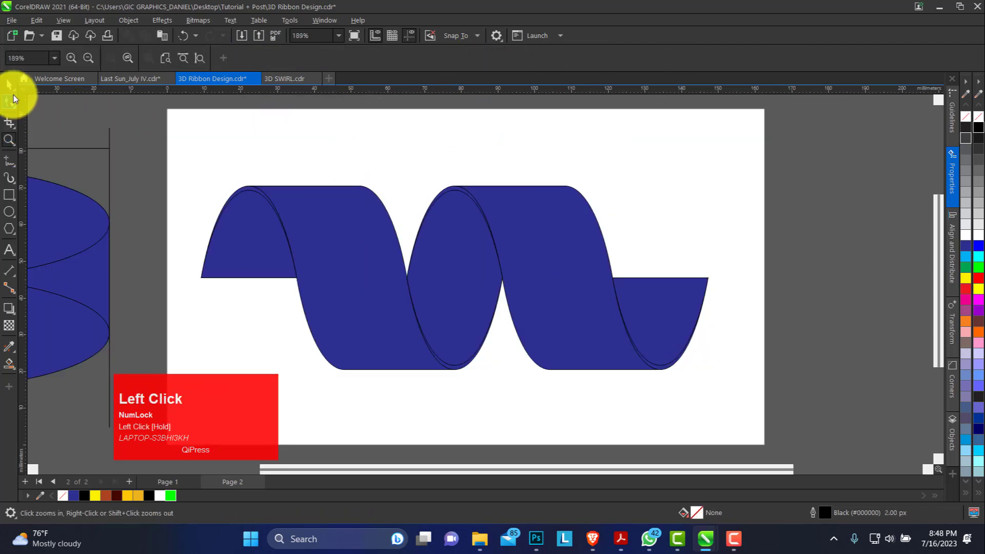
pyautogui.press('space')
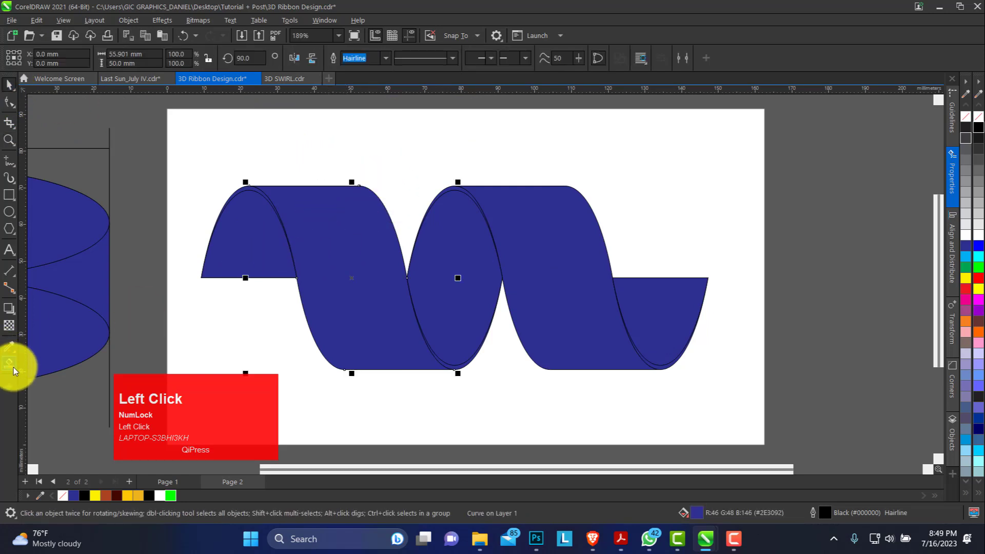
pyautogui.moveTo(14, 370); pyautogui.dragTo(58, 373)
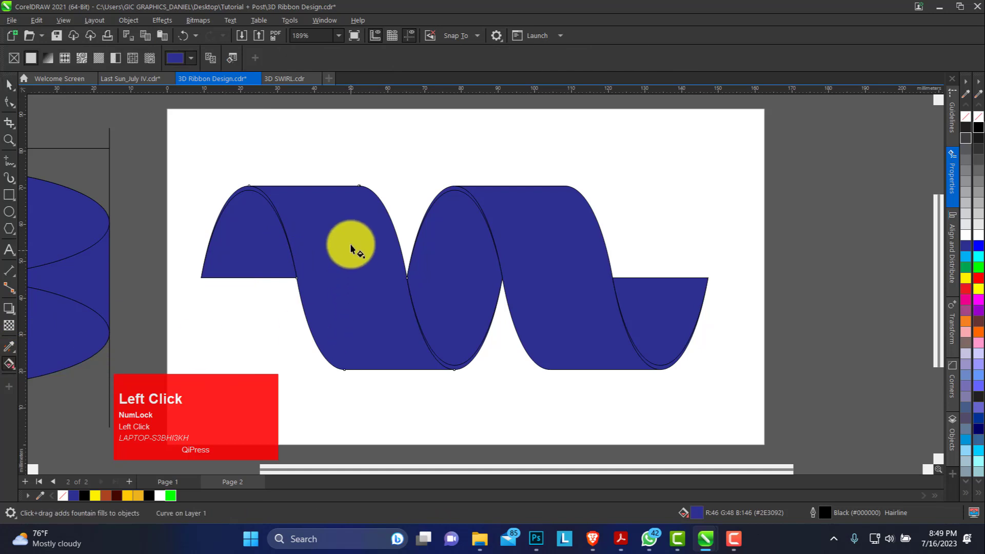
pyautogui.moveTo(339, 195); pyautogui.dragTo(360, 366)
pyautogui.moveTo(335, 194)
pyautogui.mouseDown()
pyautogui.moveTo(334, 183)
pyautogui.moveTo(325, 190)
pyautogui.mouseUp()
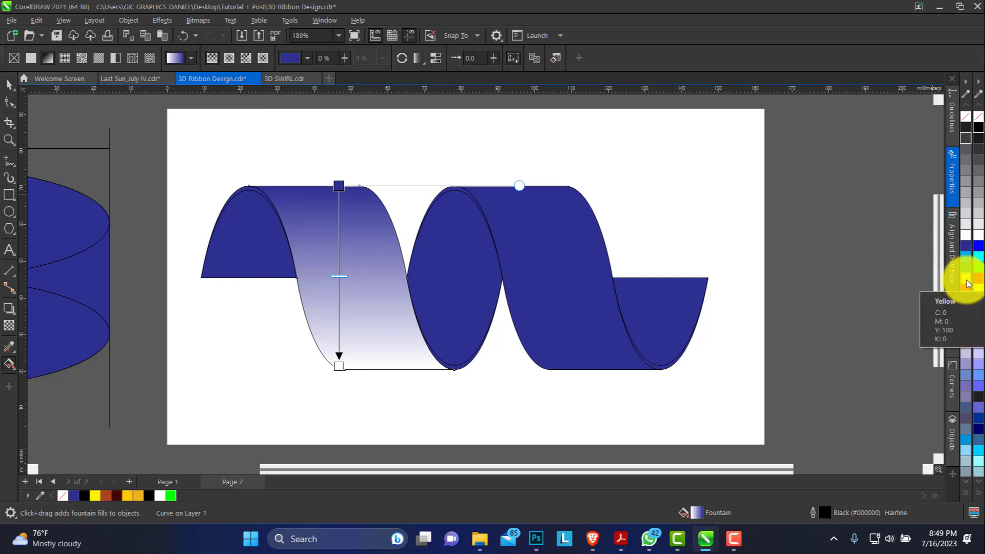
# Step: Set the gradient's top colour to yellow and its bottom colour to rust brown
pyautogui.moveTo(969, 283); pyautogui.dragTo(341, 202)
pyautogui.keyDown('shift'); pyautogui.click(339, 366); pyautogui.keyUp('shift')
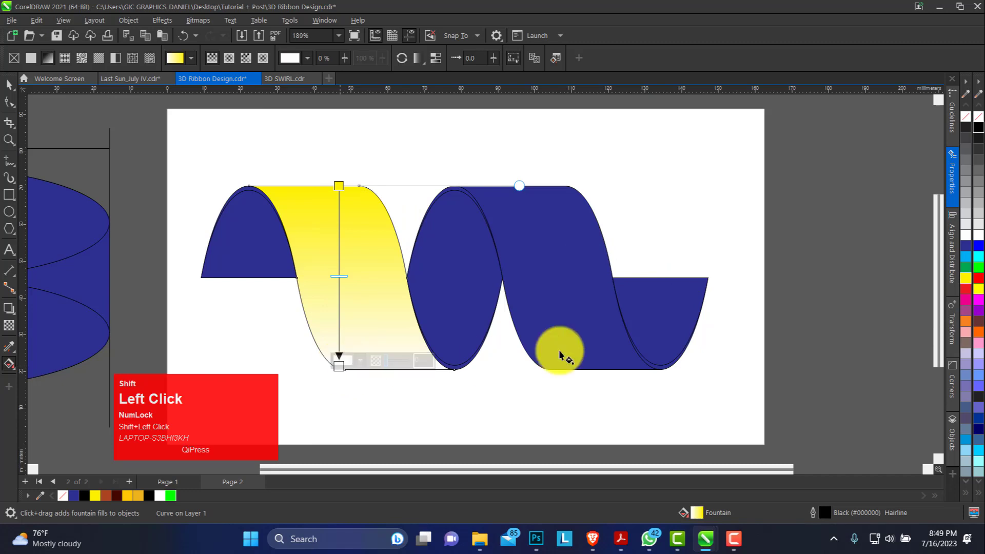
pyautogui.moveTo(969, 282); pyautogui.dragTo(342, 368)
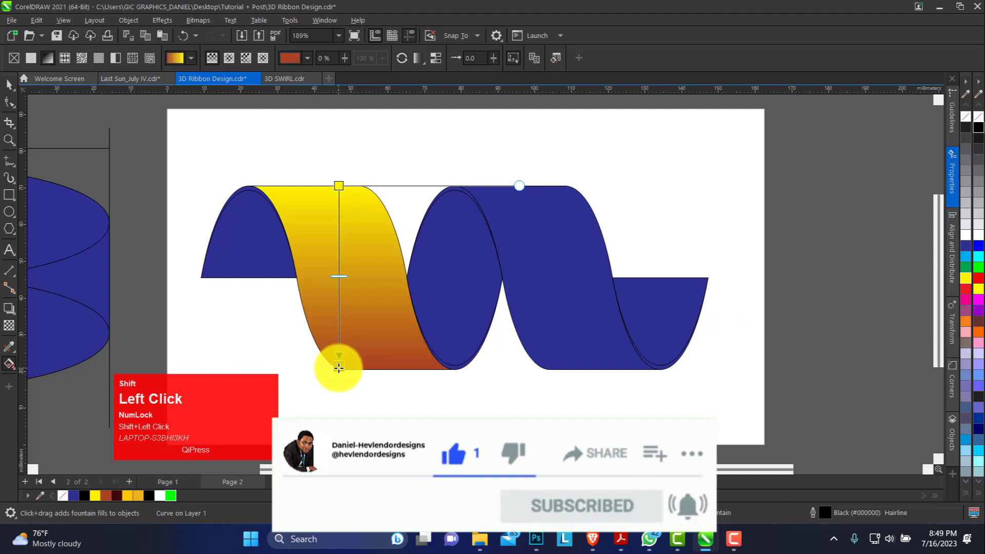
# Step: Darken the bottom colour of the first front band's gradient by setting its black (K) value to 50
pyautogui.click(338, 368)
pyautogui.click(362, 361)
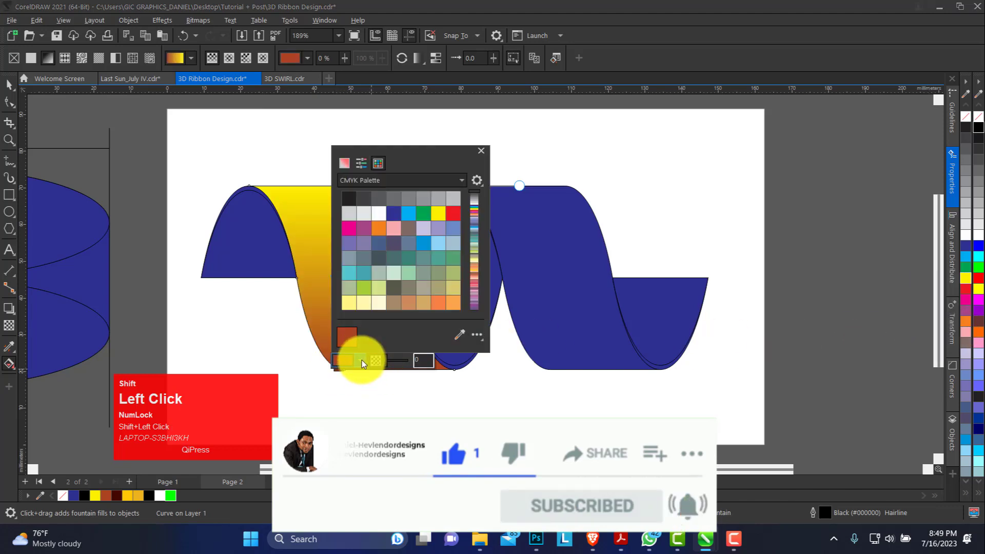
pyautogui.keyDown('shift'); pyautogui.click(358, 165); pyautogui.keyUp('shift')
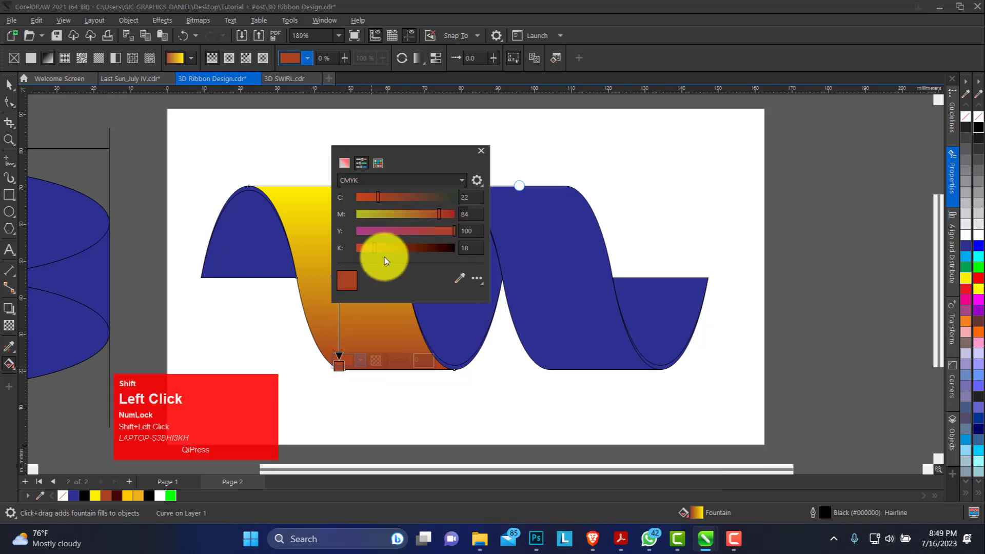
pyautogui.click(478, 249)
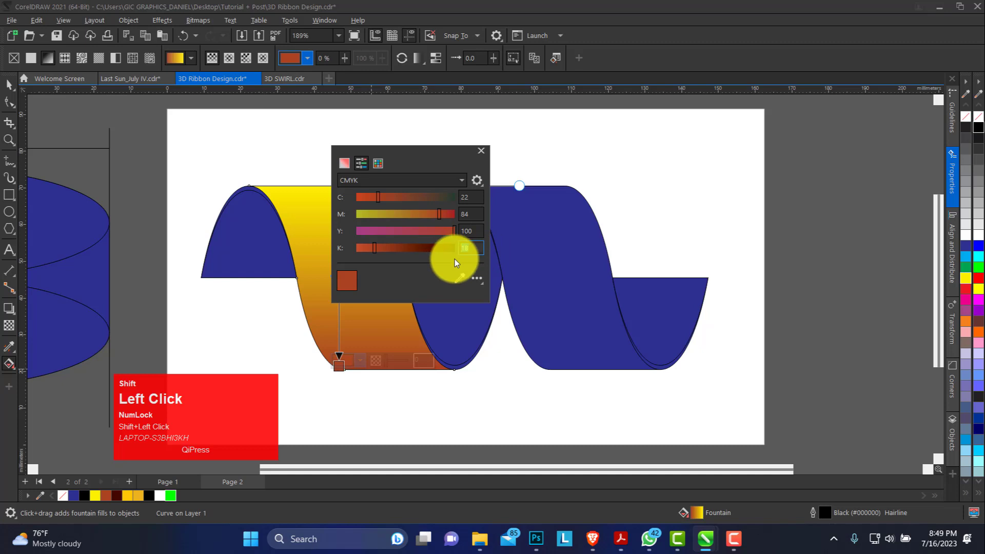
pyautogui.write('50')
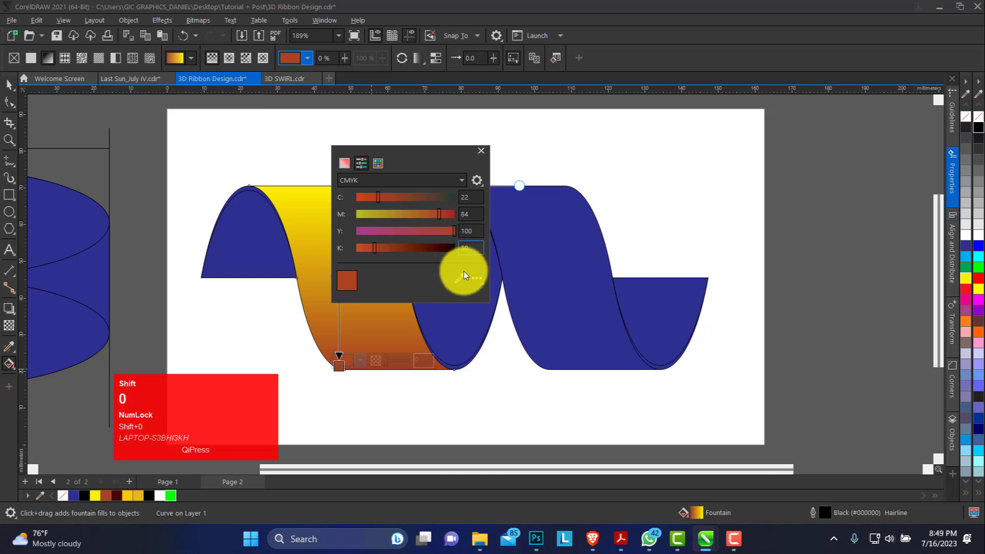
pyautogui.hotkey('shift', 'Return')
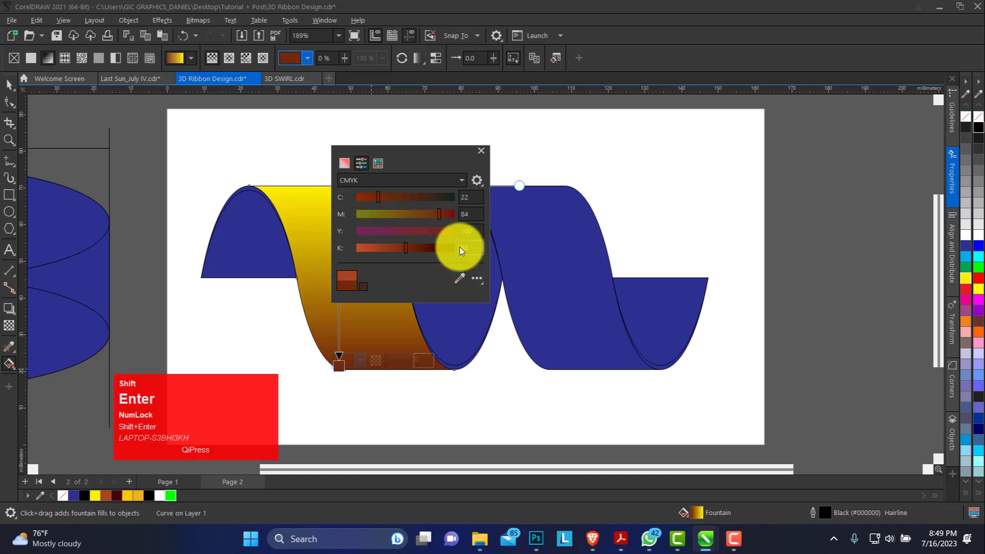
pyautogui.keyDown('shift'); pyautogui.click(13, 81); pyautogui.keyUp('shift')
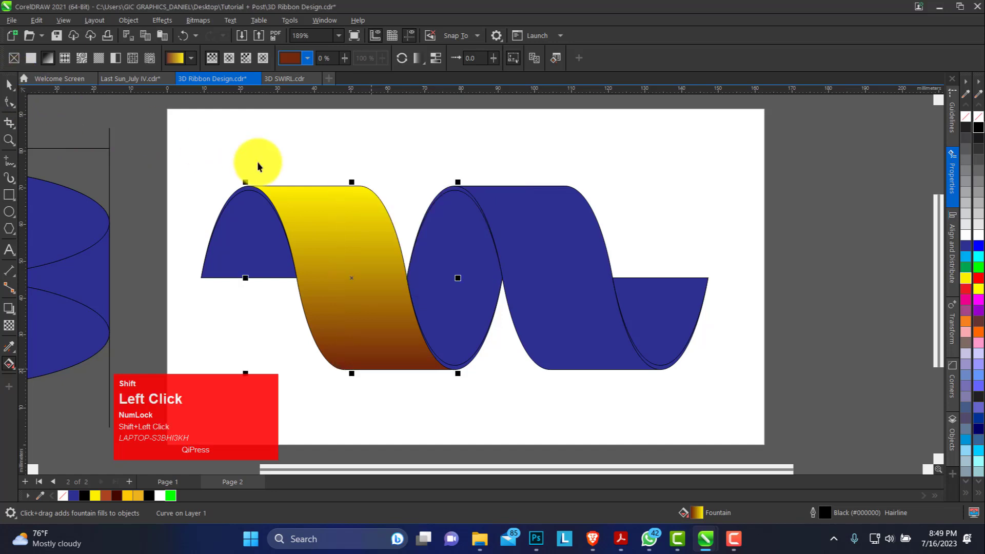
# Step: Copy the first front band's gradient with the Attributes Eyedropper onto the middle inner oval, the second front band and both end pieces
pyautogui.click(128, 121)
pyautogui.click(318, 241)
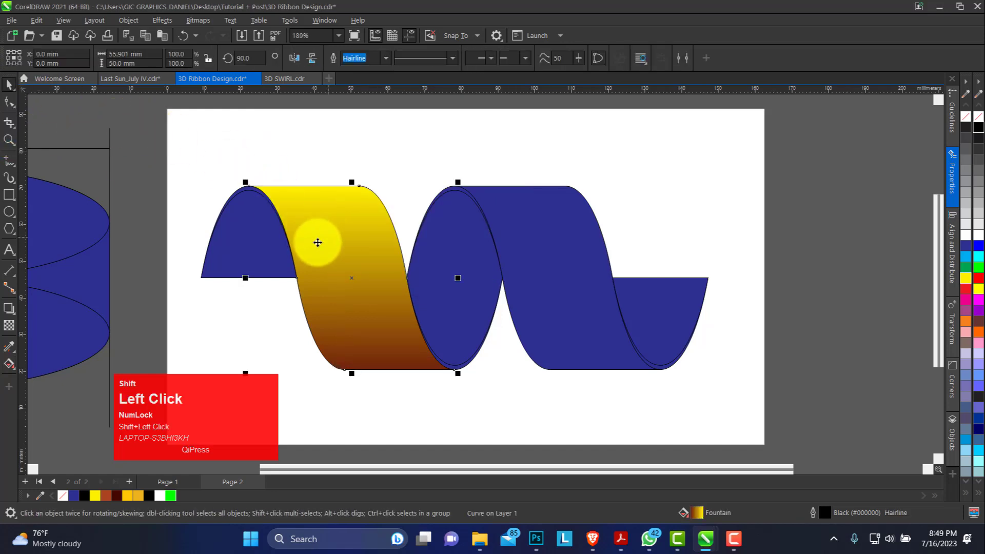
pyautogui.keyDown('shift'); pyautogui.click(15, 352); pyautogui.keyUp('shift')
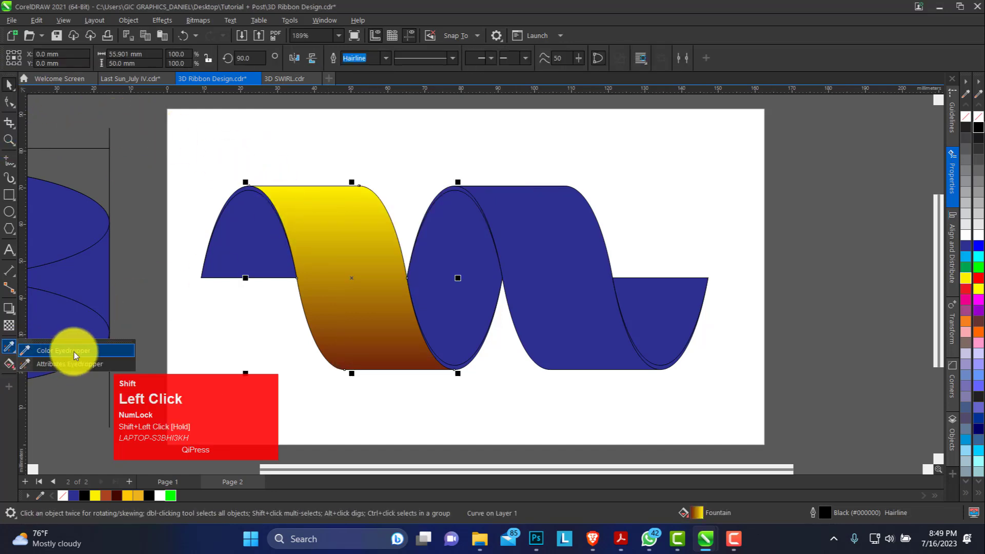
pyautogui.keyDown('shift'); pyautogui.click(53, 364); pyautogui.keyUp('shift')
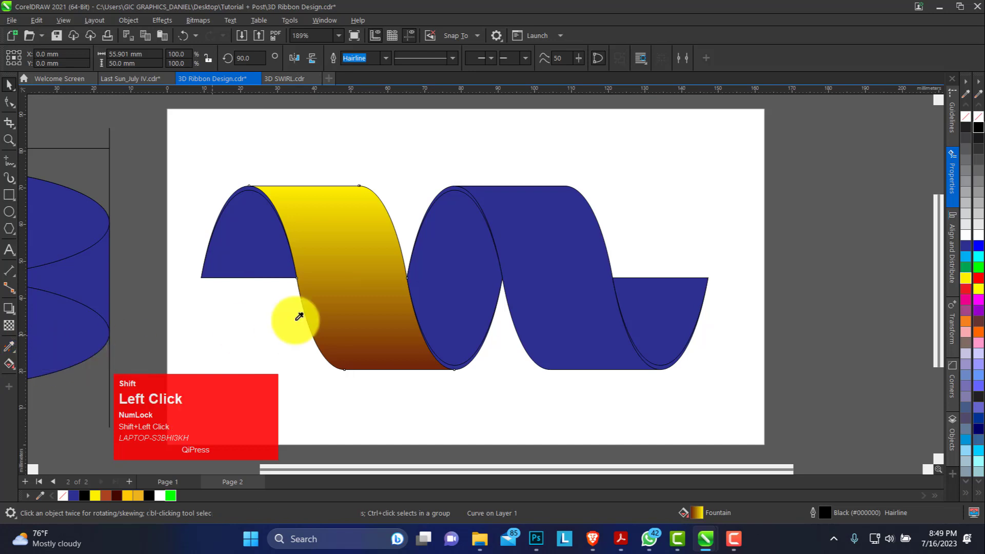
pyautogui.click(367, 292)
pyautogui.click(470, 269)
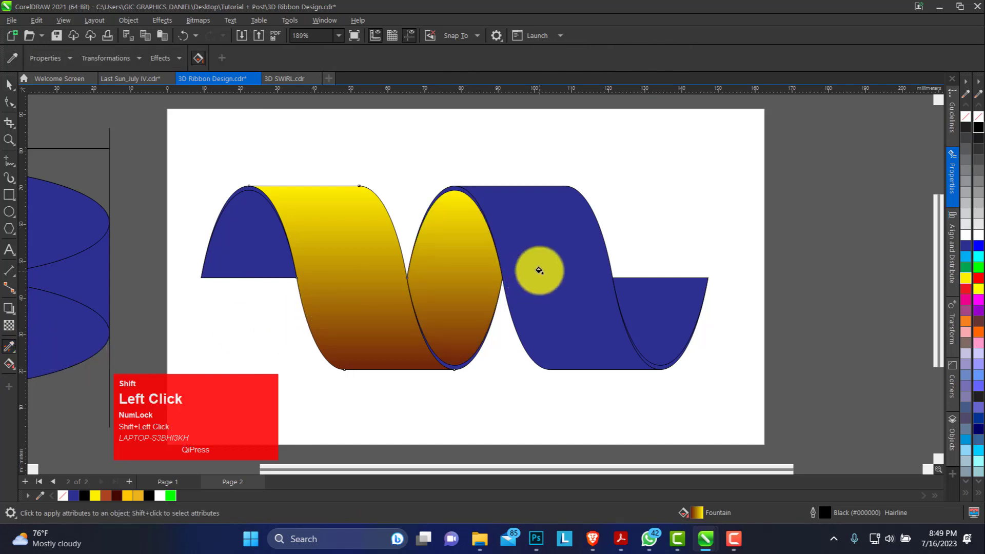
pyautogui.click(539, 269)
pyautogui.click(654, 308)
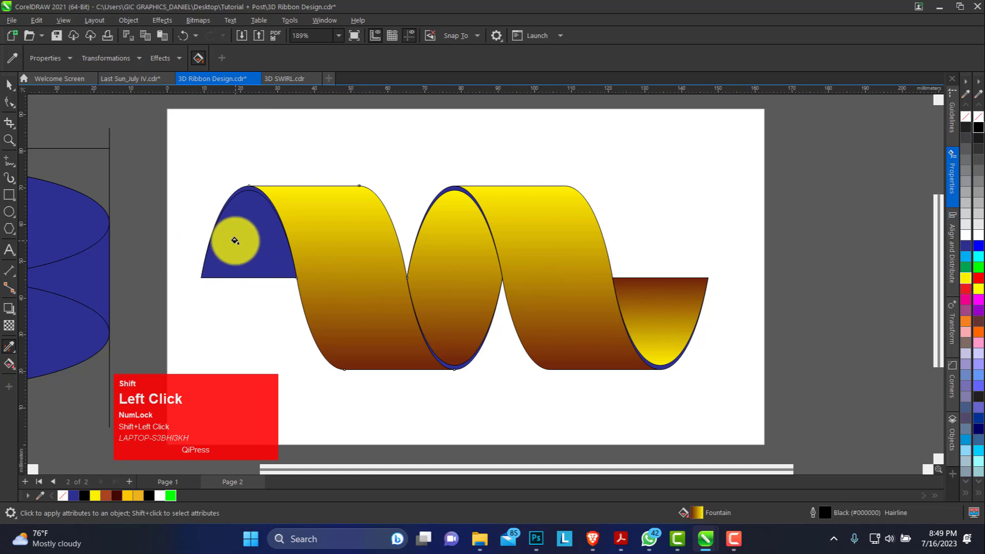
pyautogui.click(252, 222)
# Step: Reverse the gradients of the middle inner oval and the left end piece so brown is on top and yellow below
pyautogui.click(10, 84)
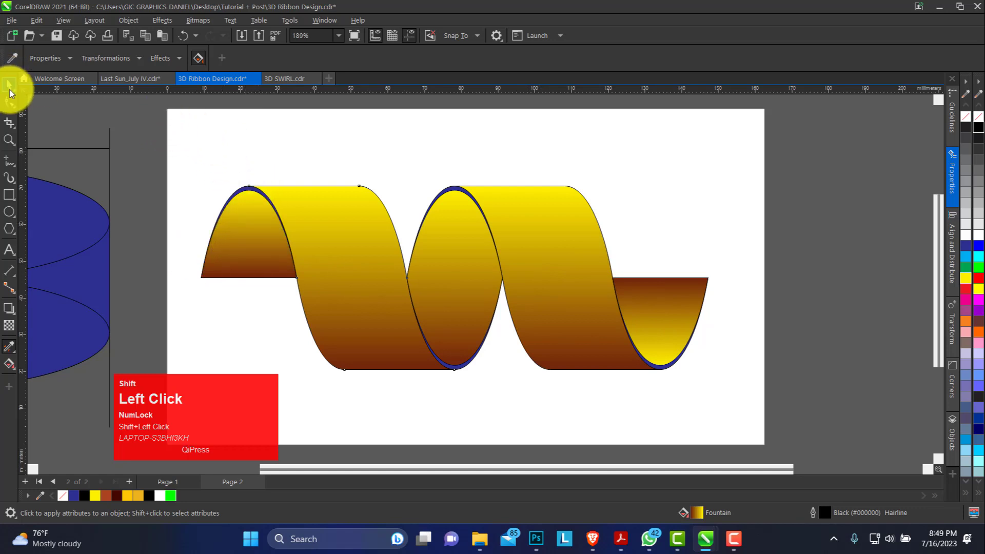
pyautogui.click(397, 155)
pyautogui.click(462, 254)
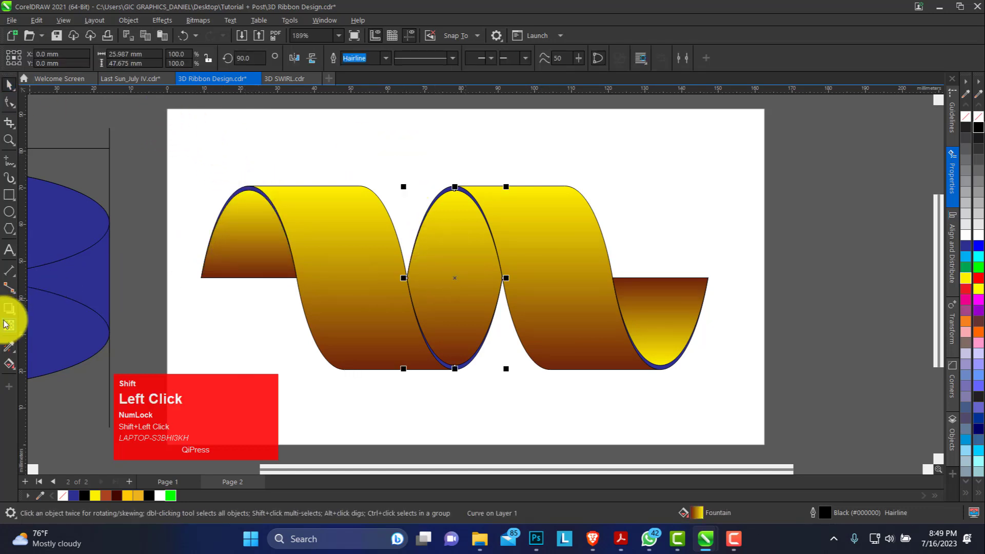
pyautogui.click(9, 364)
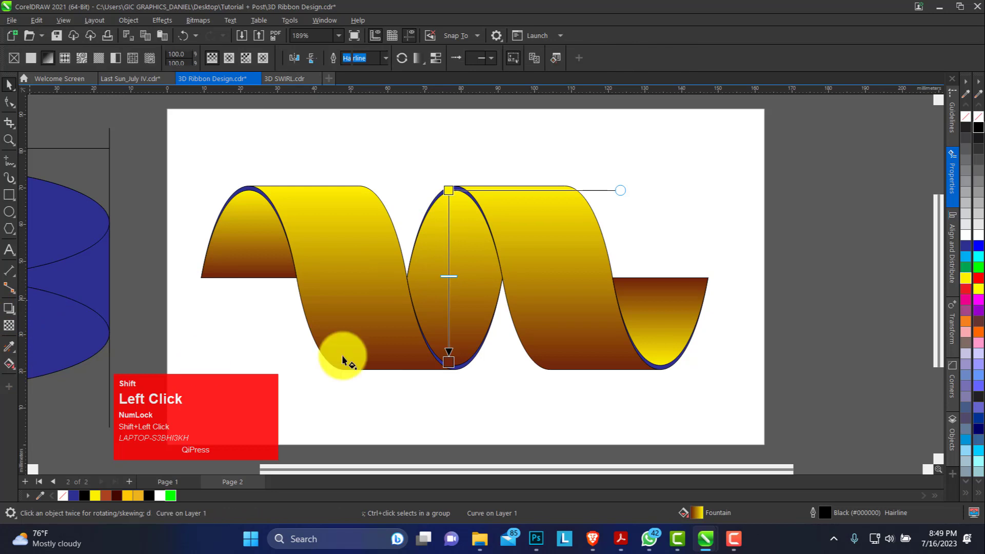
pyautogui.click(401, 58)
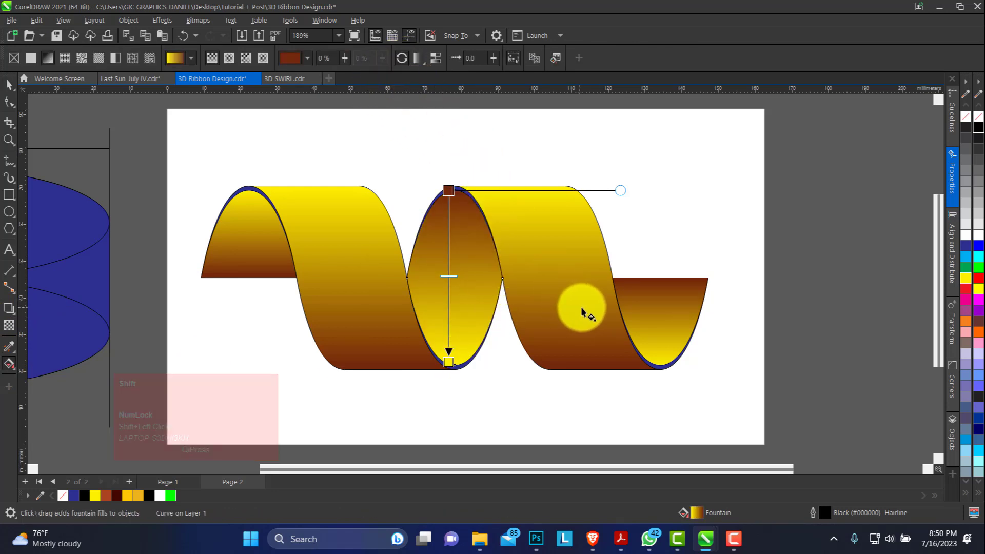
pyautogui.keyDown('shift'); pyautogui.click(288, 265); pyautogui.keyUp('shift')
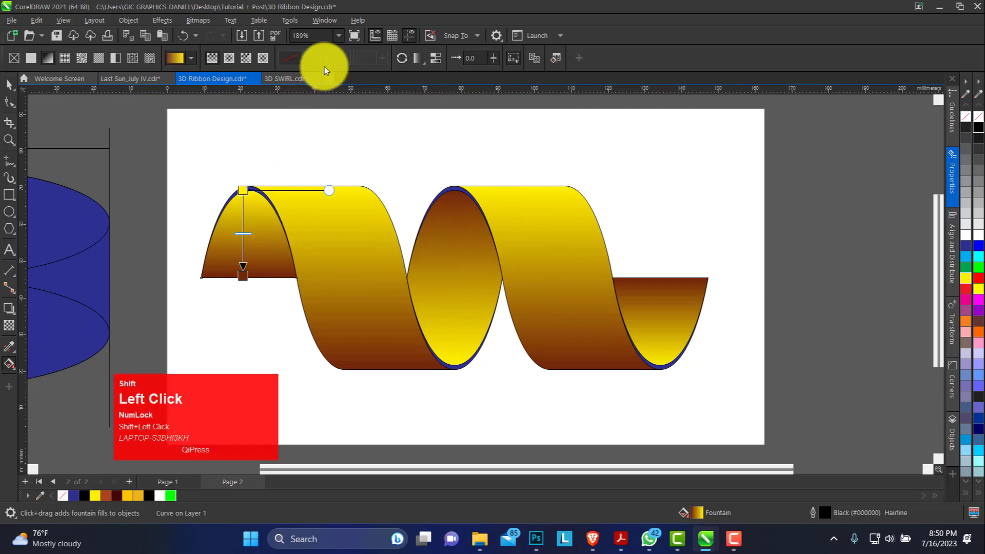
pyautogui.click(402, 60)
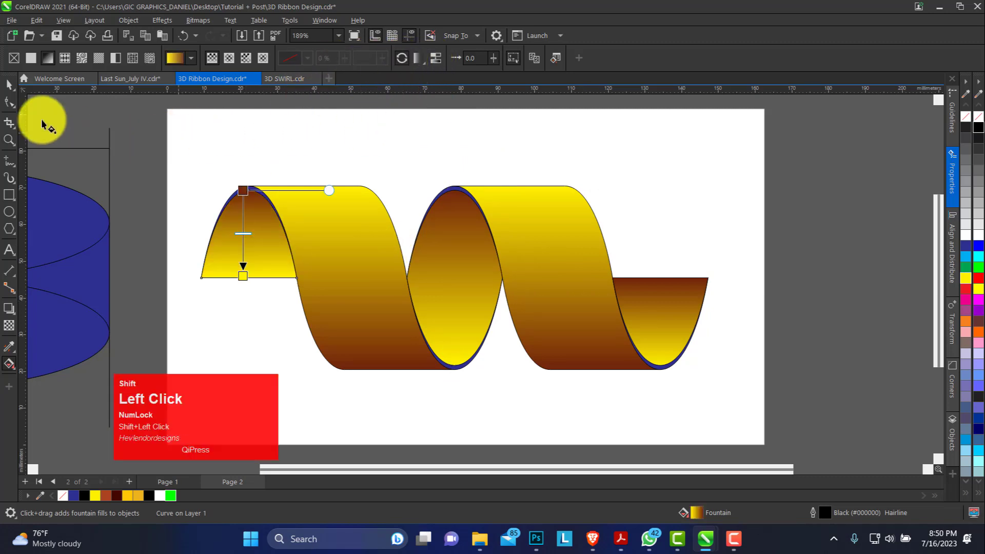
# Step: Stretch the left end piece's gradient vertically so it spans from the ribbon's top edge down to its bottom edge level
pyautogui.click(9, 84)
pyautogui.click(361, 159)
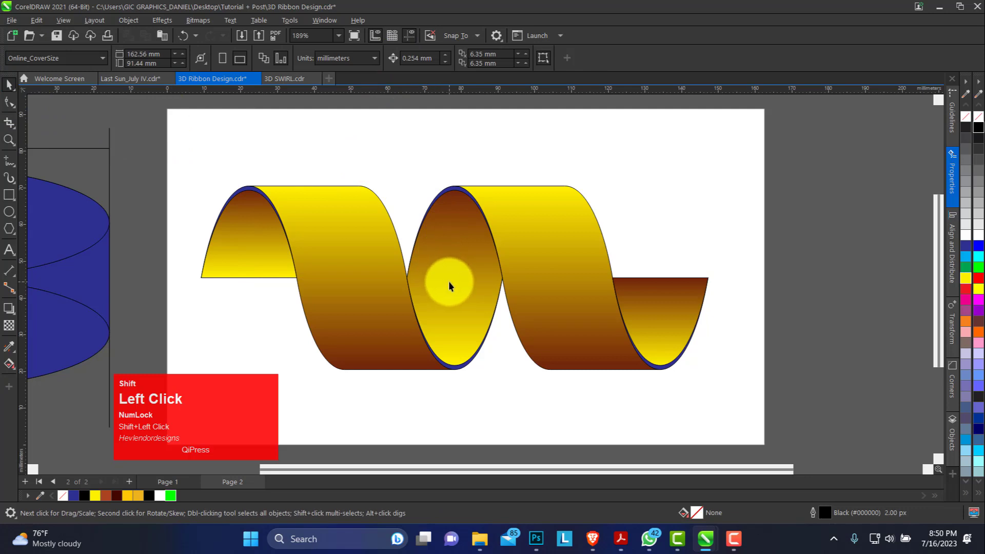
pyautogui.click(235, 242)
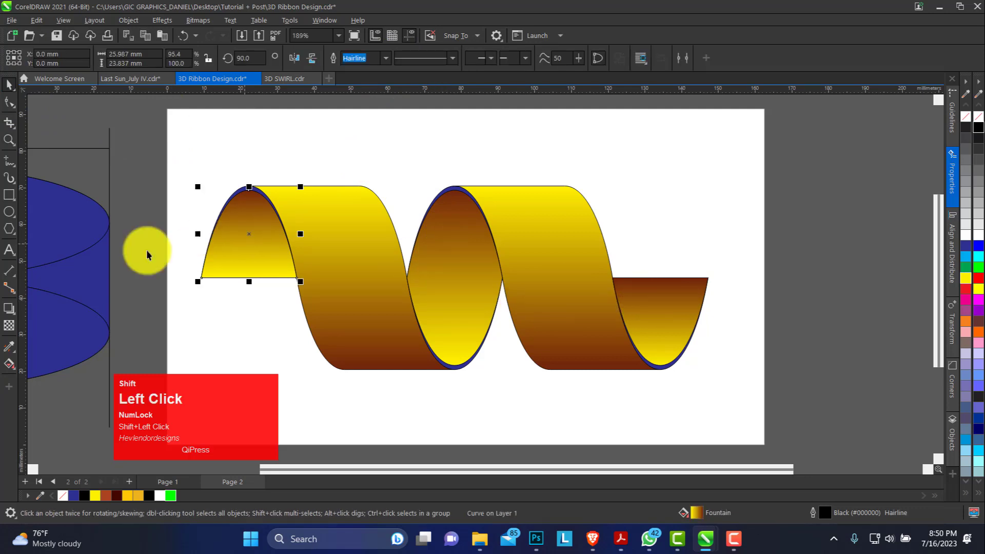
pyautogui.click(9, 364)
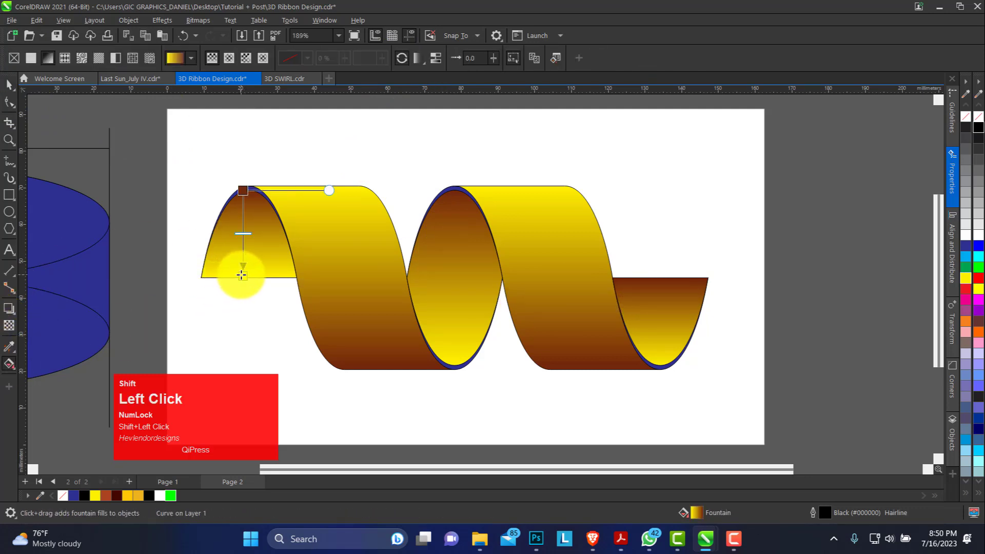
pyautogui.moveTo(242, 276); pyautogui.dragTo(241, 371)
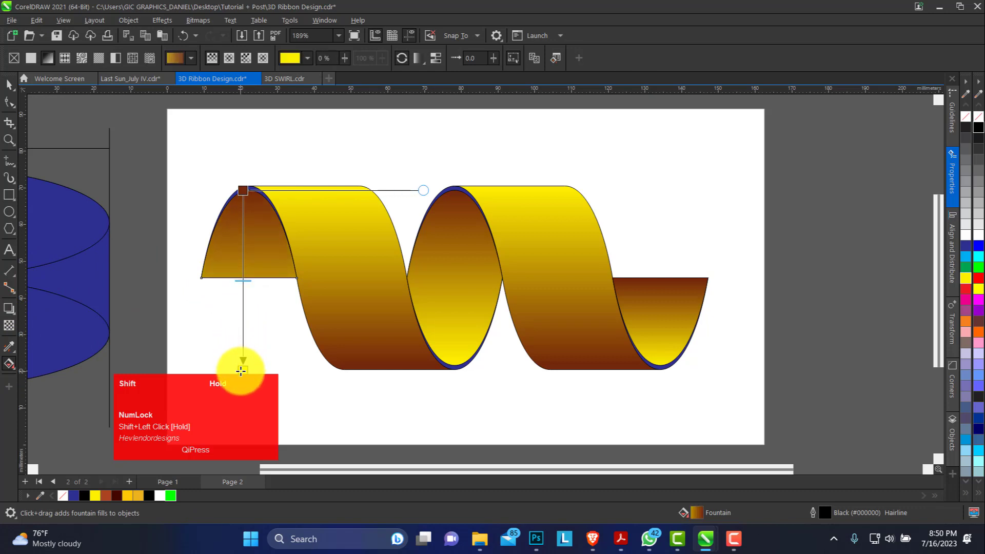
pyautogui.moveTo(241, 189); pyautogui.dragTo(239, 183)
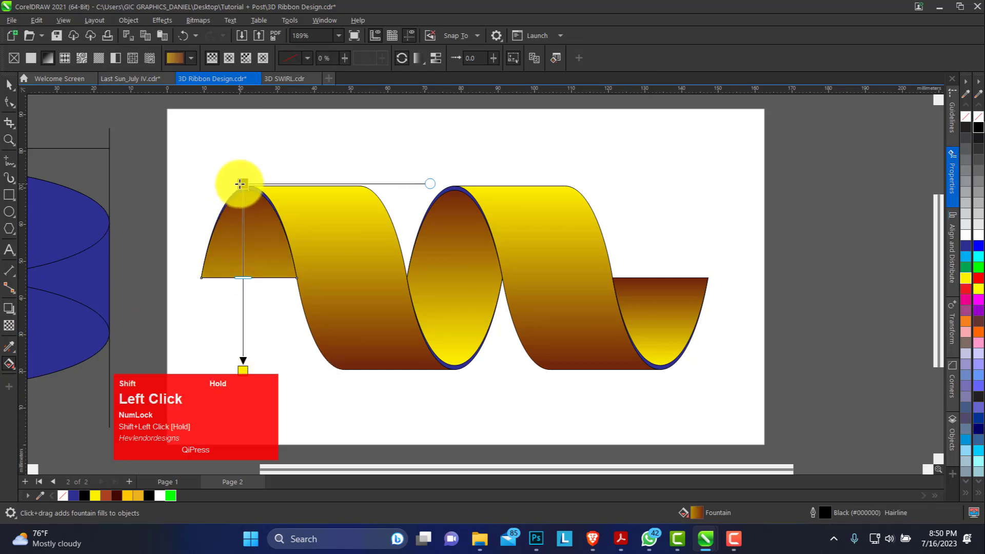
# Step: Stretch the right end piece's gradient vertically, from the ribbon's bottom edge up to near its top edge level
pyautogui.click(678, 321)
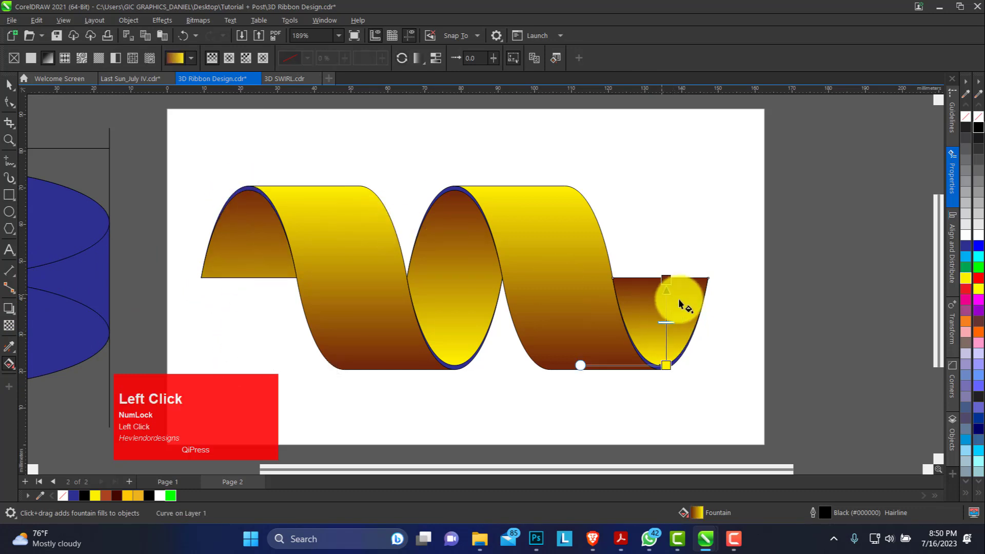
pyautogui.moveTo(667, 279); pyautogui.dragTo(648, 195)
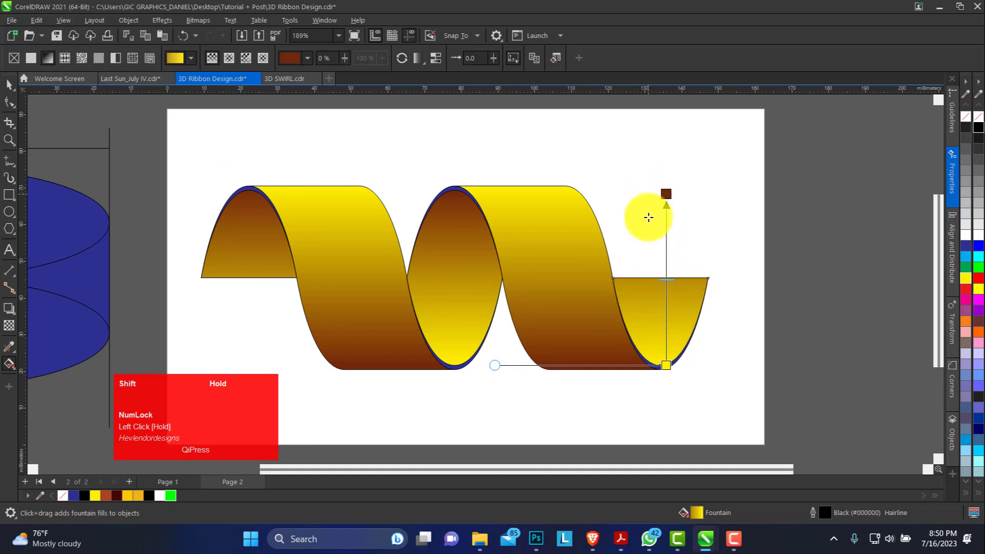
pyautogui.moveTo(668, 365); pyautogui.dragTo(668, 370)
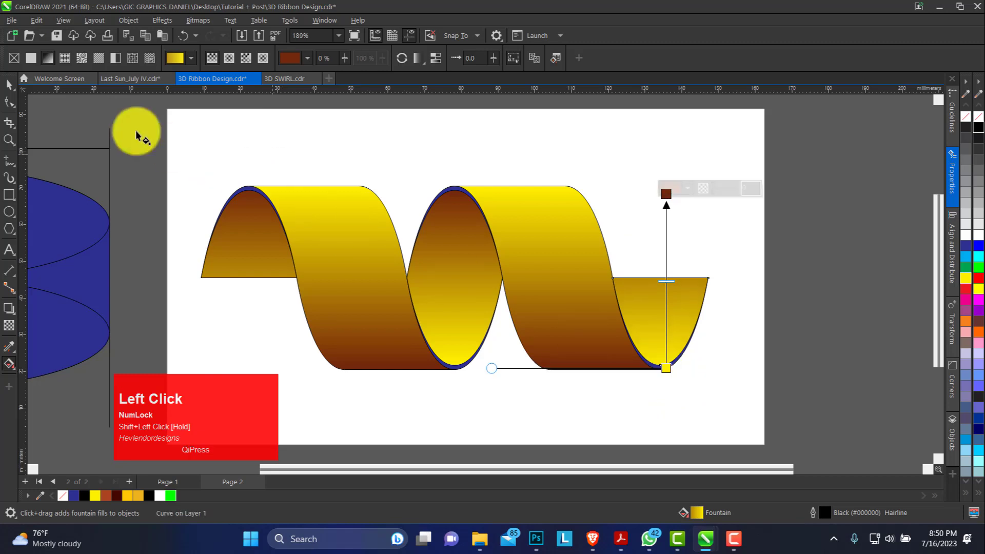
pyautogui.click(10, 86)
pyautogui.press('space')
pyautogui.press('Escape')
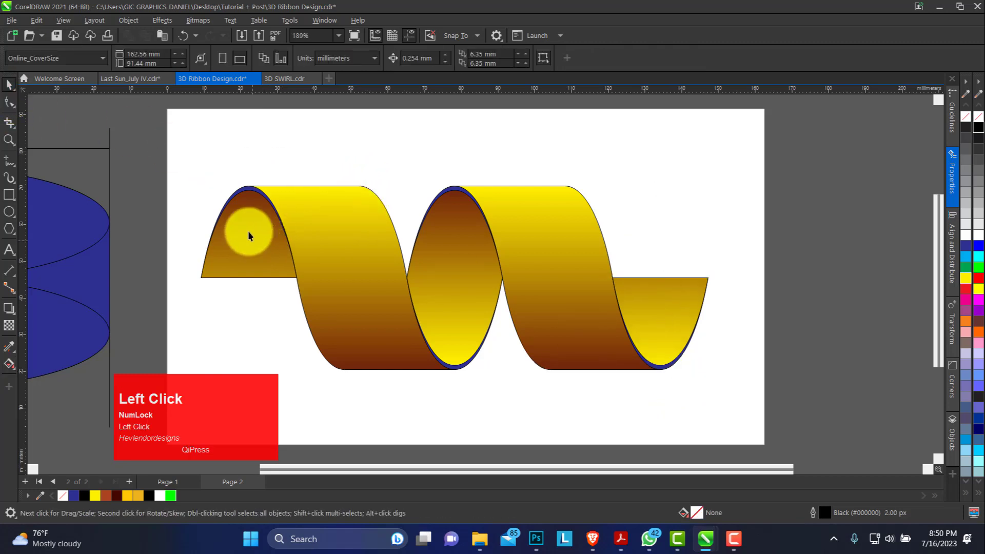
pyautogui.click(248, 231)
pyautogui.click(458, 366)
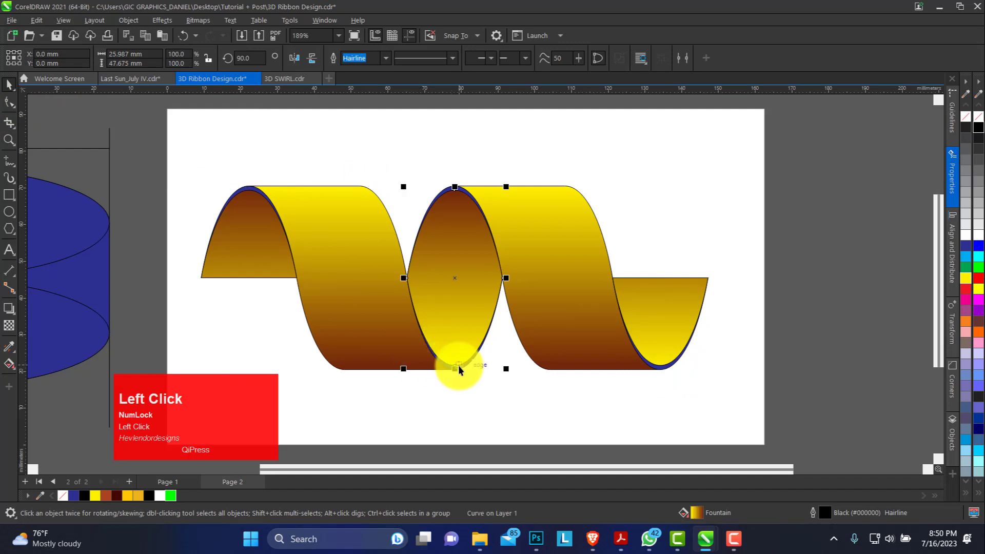
pyautogui.moveTo(458, 365); pyautogui.dragTo(489, 374)
pyautogui.hotkey('ctrl', 'z')
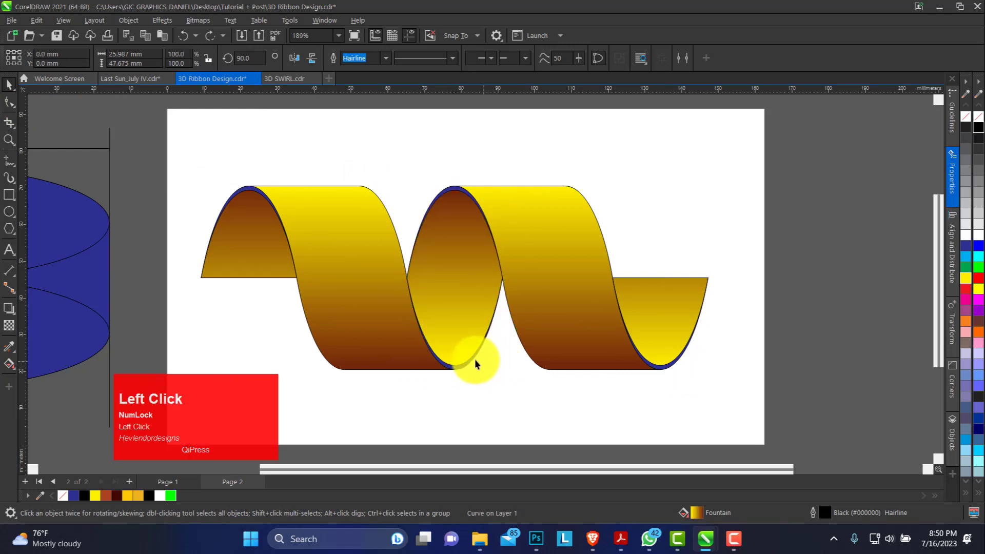
pyautogui.click(486, 365)
pyautogui.hotkey('ctrl', 'z')
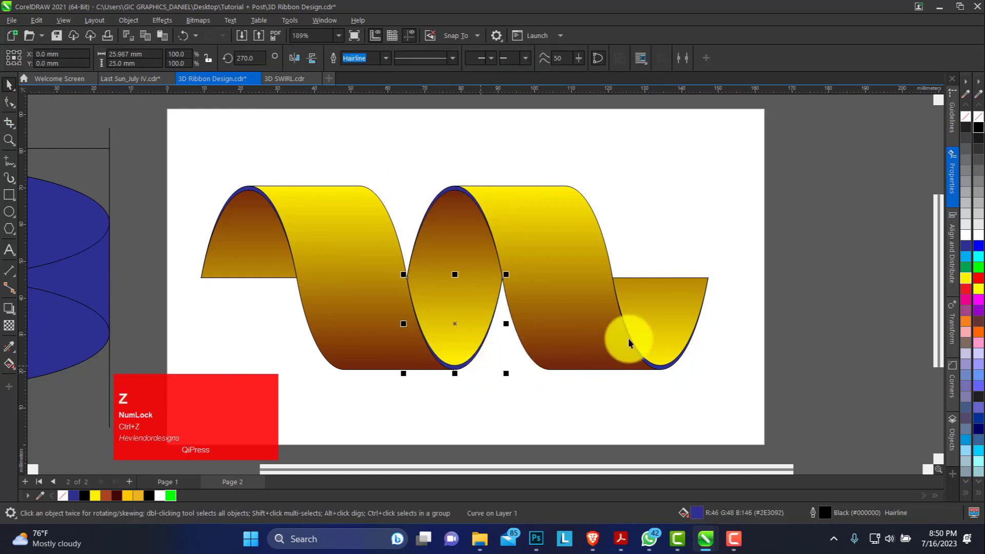
pyautogui.keyDown('shift'); pyautogui.click(666, 365); pyautogui.keyUp('shift')
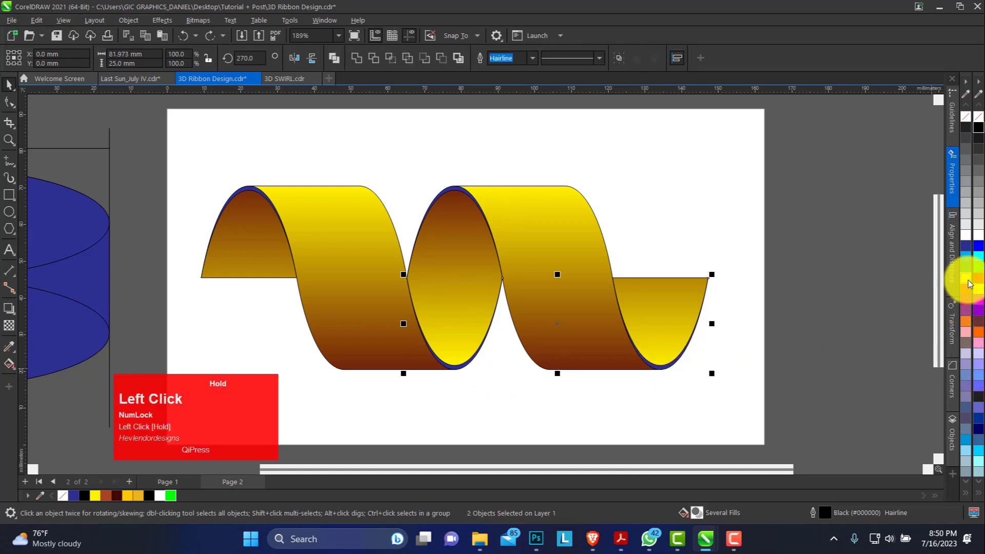
pyautogui.moveTo(969, 284); pyautogui.dragTo(957, 330)
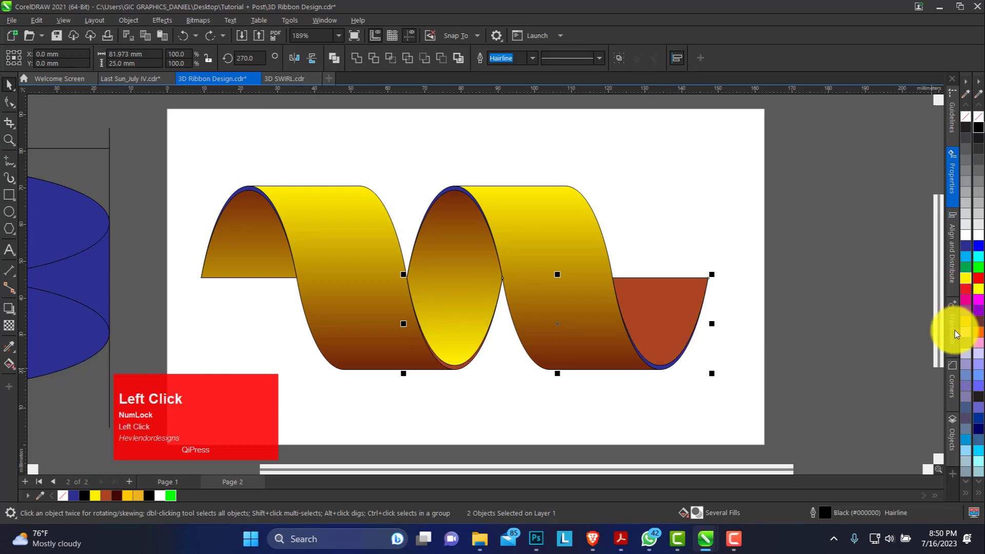
pyautogui.hotkey('ctrl', 'z')
# Step: Fill the two thin lower edge strips of the ribbon with reddish brown (C22 M84 Y100 K18)
pyautogui.click(665, 364)
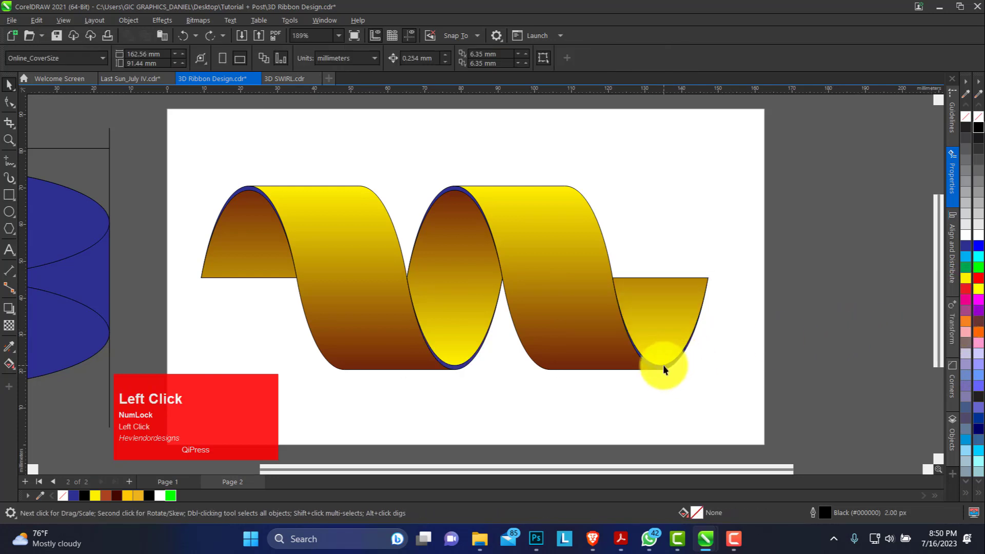
pyautogui.click(664, 367)
pyautogui.keyDown('shift'); pyautogui.click(459, 367); pyautogui.keyUp('shift')
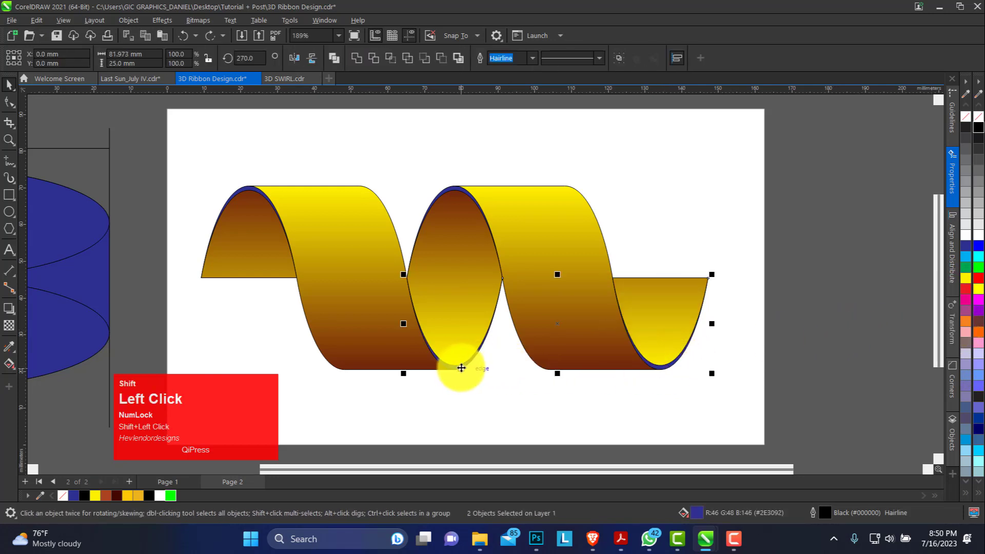
pyautogui.press('Delete')
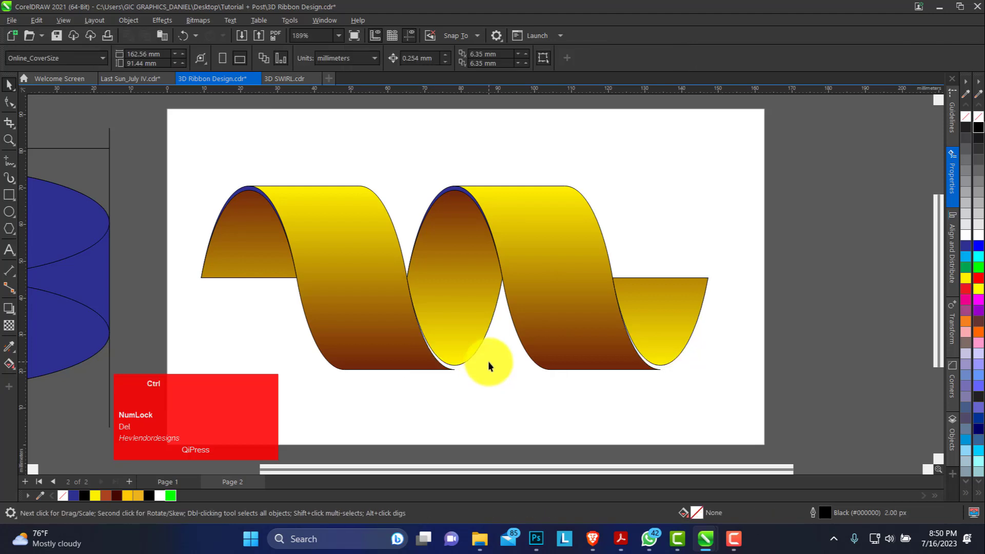
pyautogui.hotkey('ctrl', 'z')
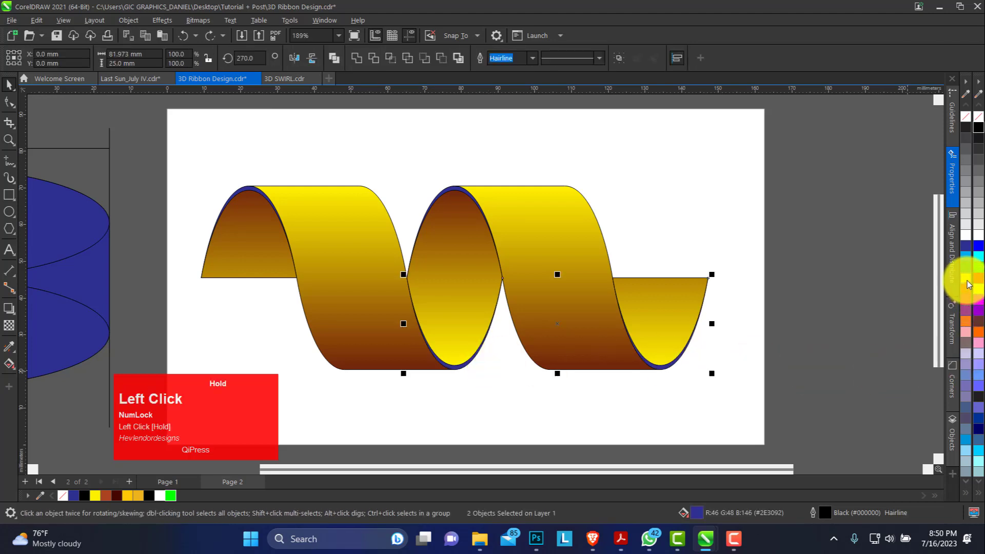
pyautogui.click(967, 282)
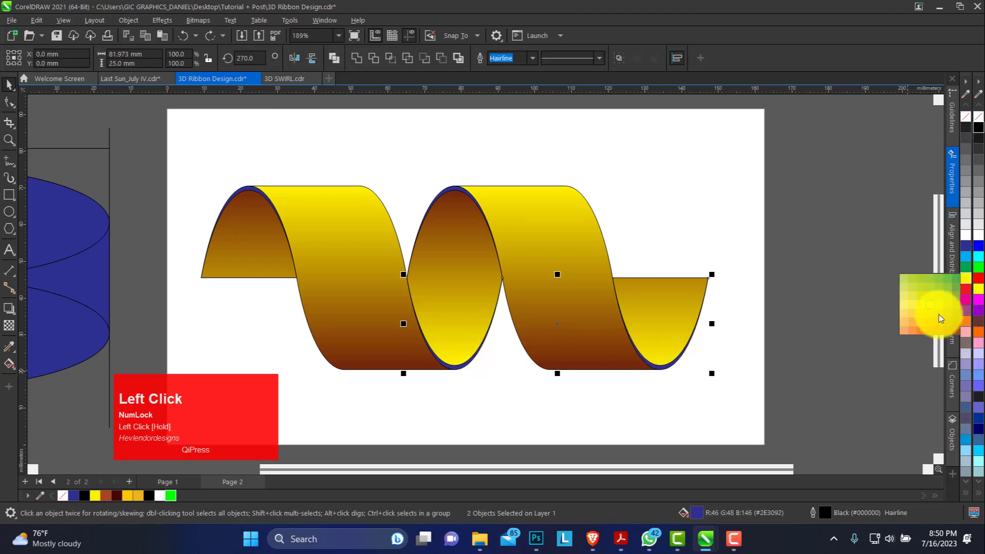
pyautogui.moveTo(939, 315); pyautogui.dragTo(939, 315)
# Step: Darken the uniform fill of the two lower edge strips by setting its CMYK black value to 80
pyautogui.press('g')
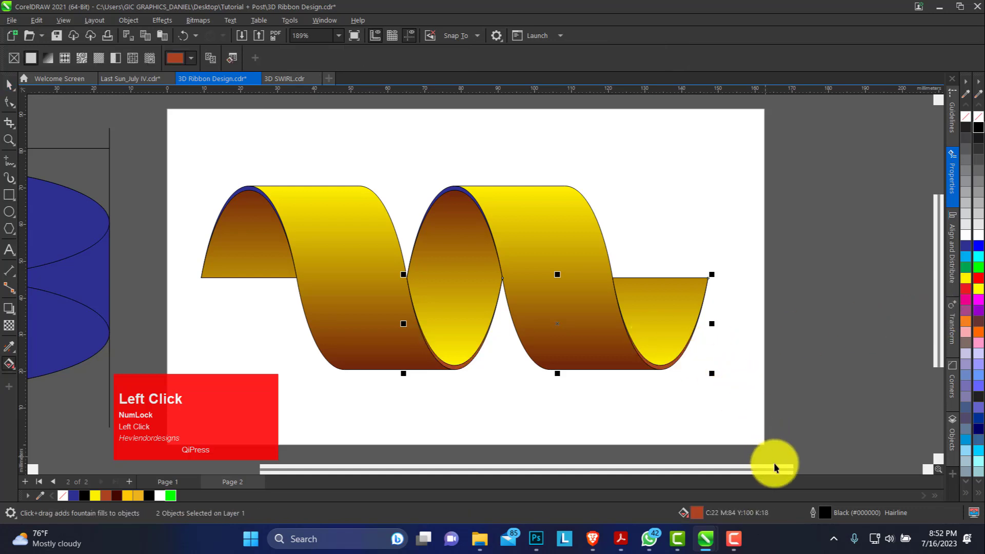
pyautogui.press('space')
pyautogui.click(695, 513)
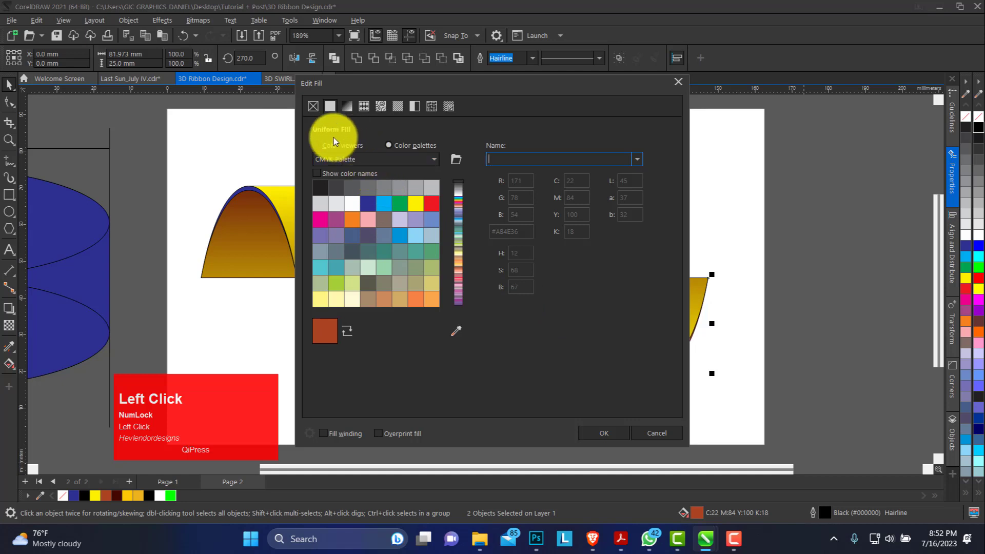
pyautogui.click(322, 147)
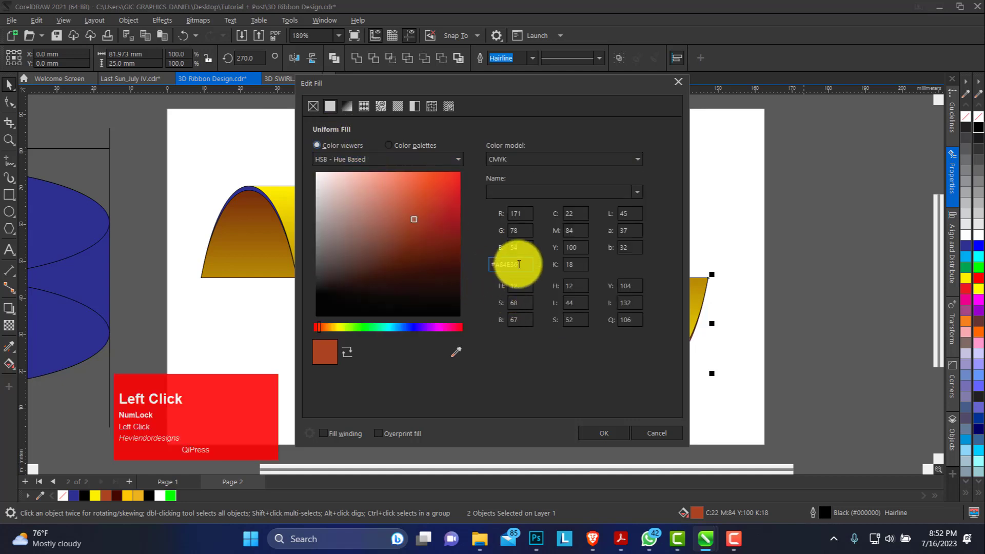
pyautogui.click(564, 267)
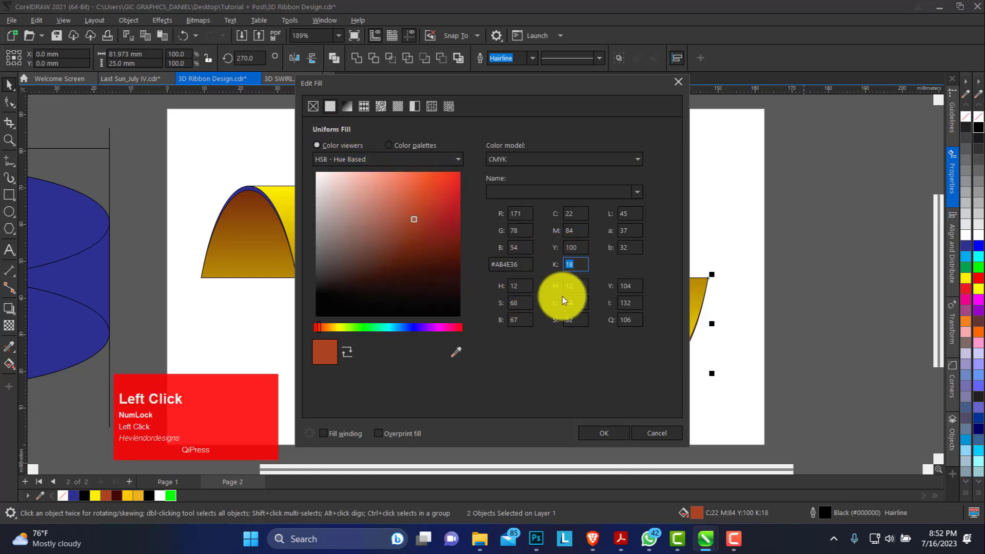
pyautogui.write('80')
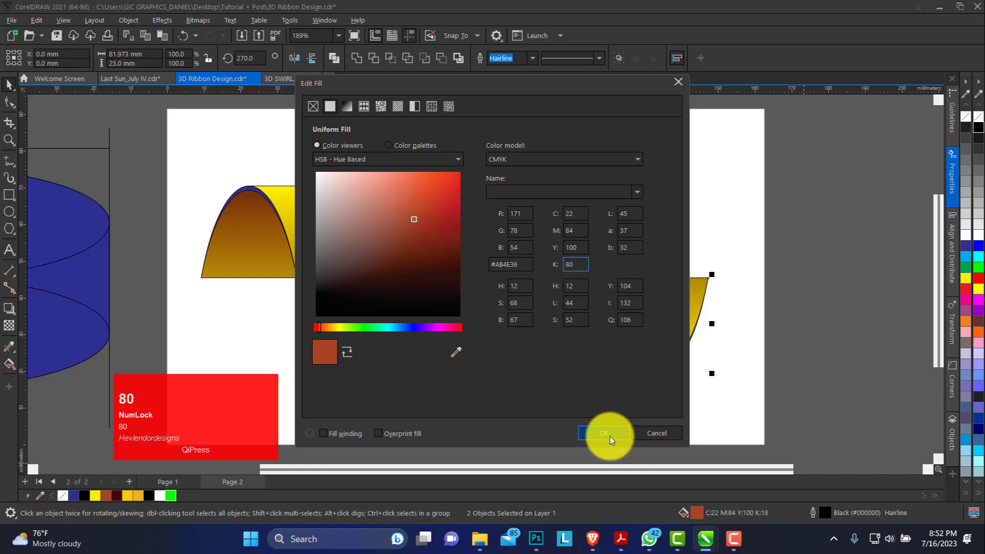
pyautogui.click(610, 435)
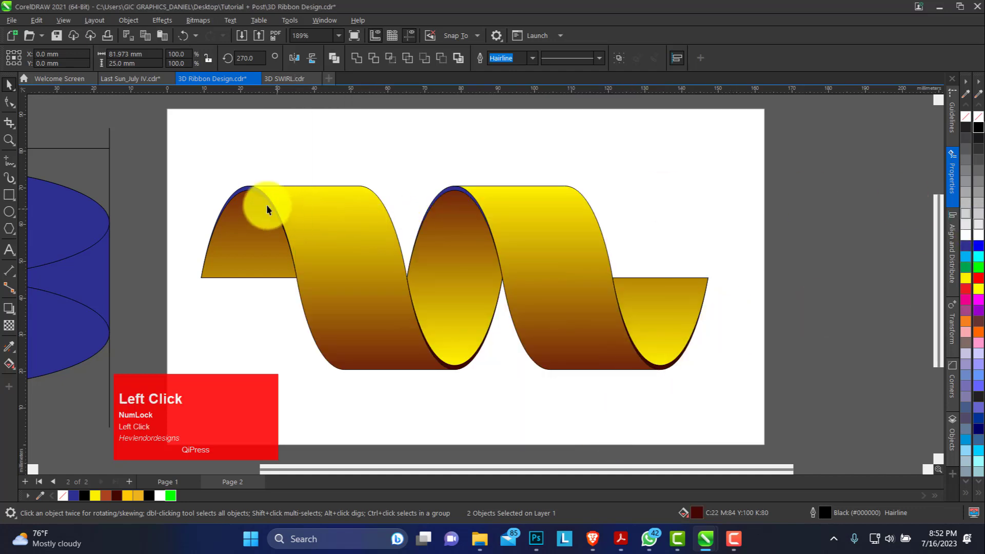
# Step: Fill the two thin upper edge strips of the ribbon with a golden-orange shade related to Yellow
pyautogui.click(244, 192)
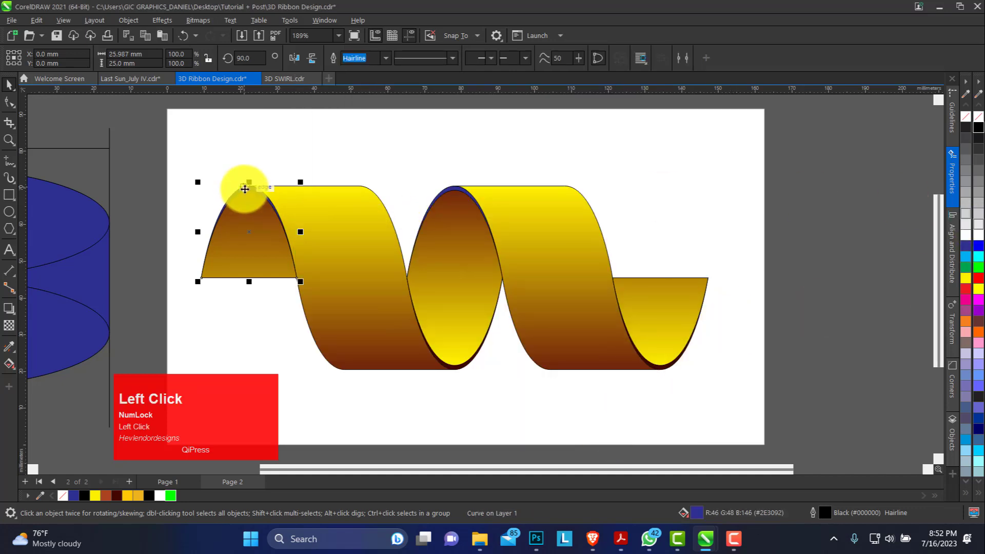
pyautogui.keyDown('shift'); pyautogui.click(456, 193); pyautogui.keyUp('shift')
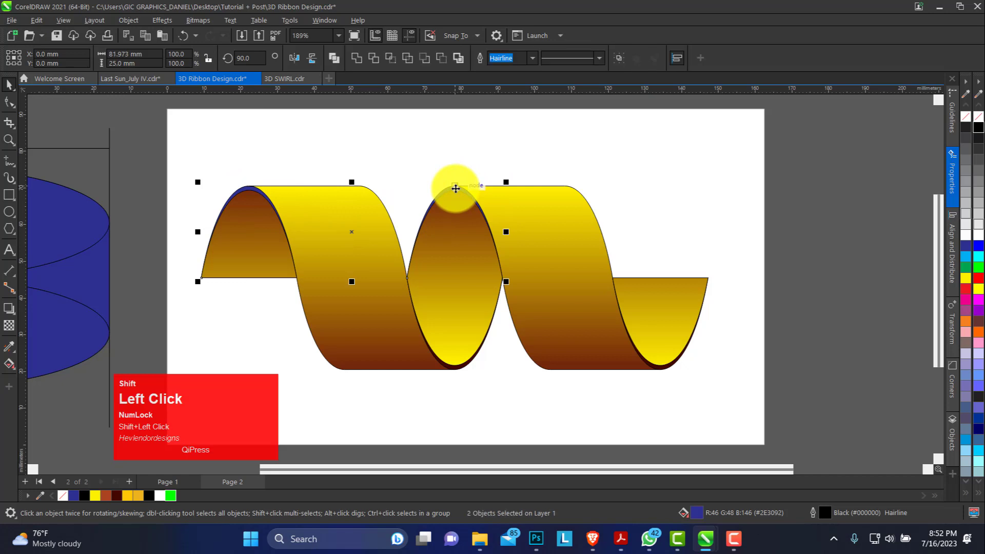
pyautogui.click(969, 283)
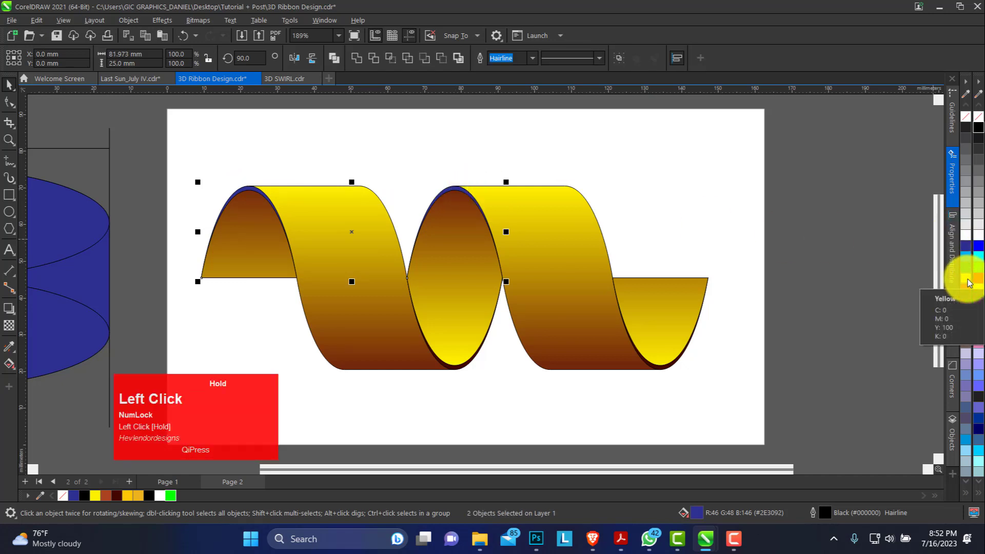
pyautogui.moveTo(940, 310); pyautogui.dragTo(940, 311)
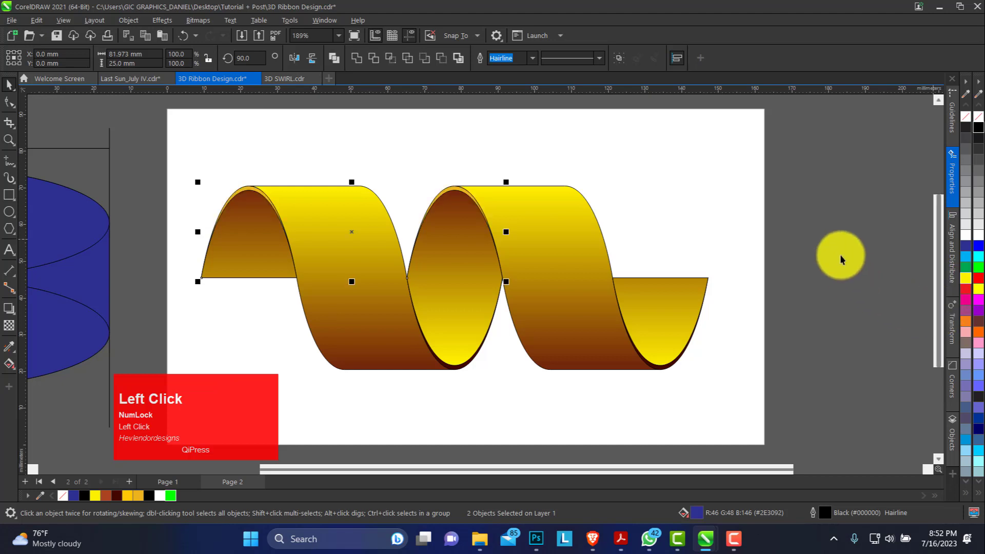
# Step: Remove the black outline from all nine pieces of the ribbon
pyautogui.moveTo(817, 140); pyautogui.dragTo(169, 398)
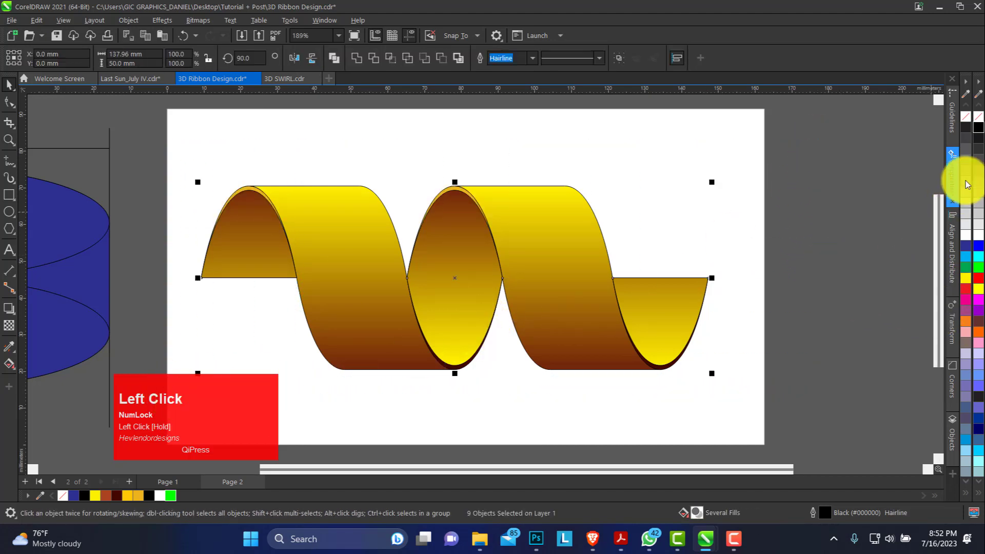
pyautogui.rightClick(966, 119)
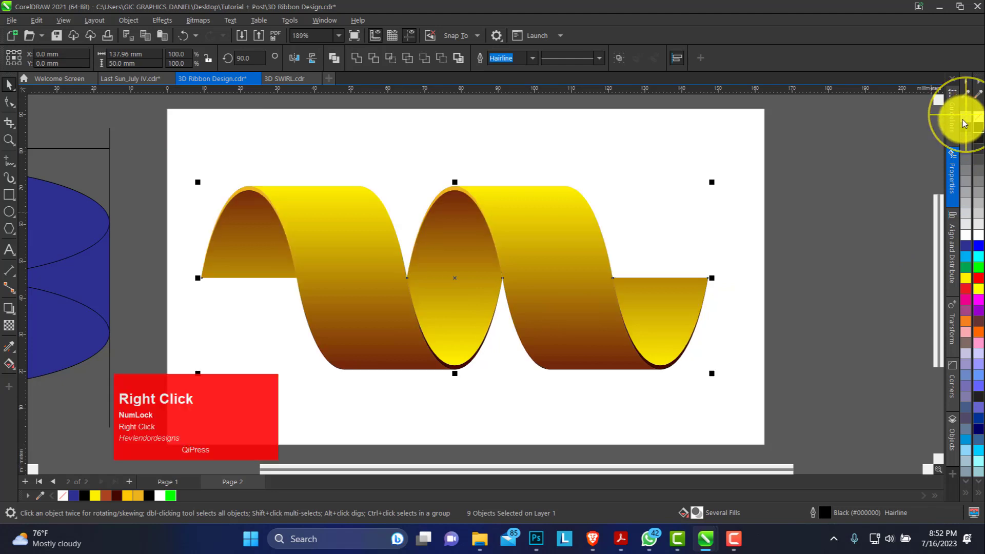
pyautogui.moveTo(816, 148); pyautogui.dragTo(227, 370)
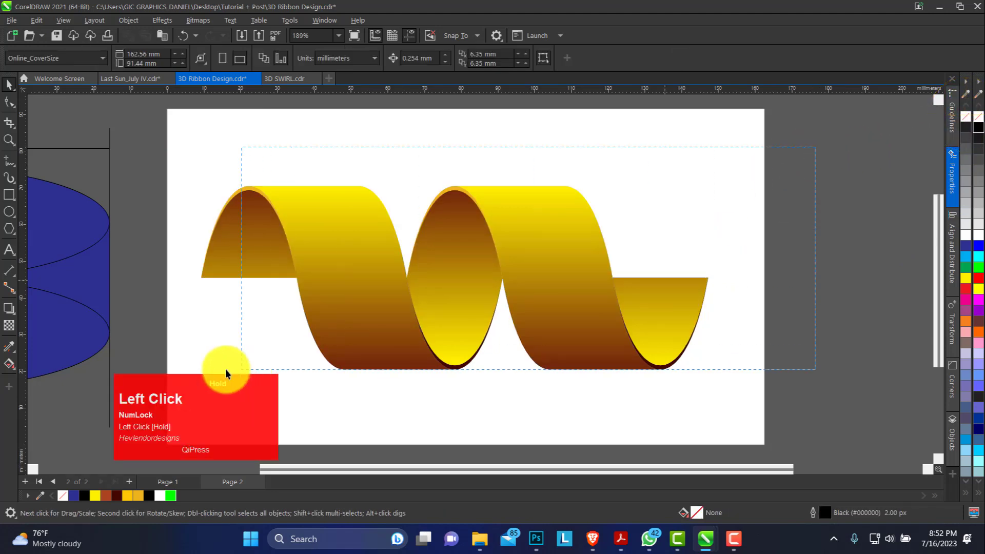
pyautogui.moveTo(146, 390); pyautogui.dragTo(241, 373)
pyautogui.moveTo(242, 417); pyautogui.dragTo(201, 420)
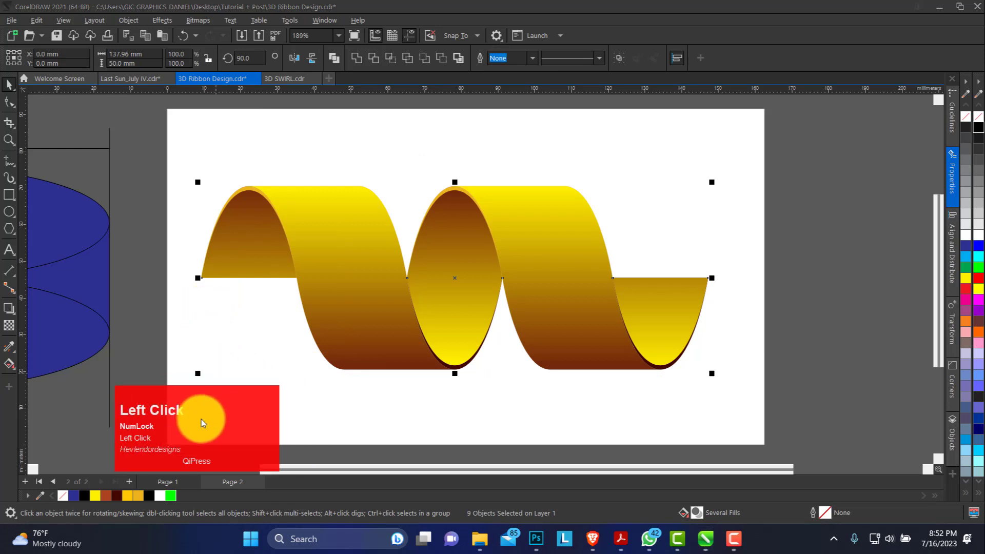
# Step: Group all the ribbon pieces and scale the group down proportionally about its centre to about 81%
pyautogui.moveTo(152, 143); pyautogui.dragTo(732, 409)
pyautogui.hotkey('ctrl', 'g')
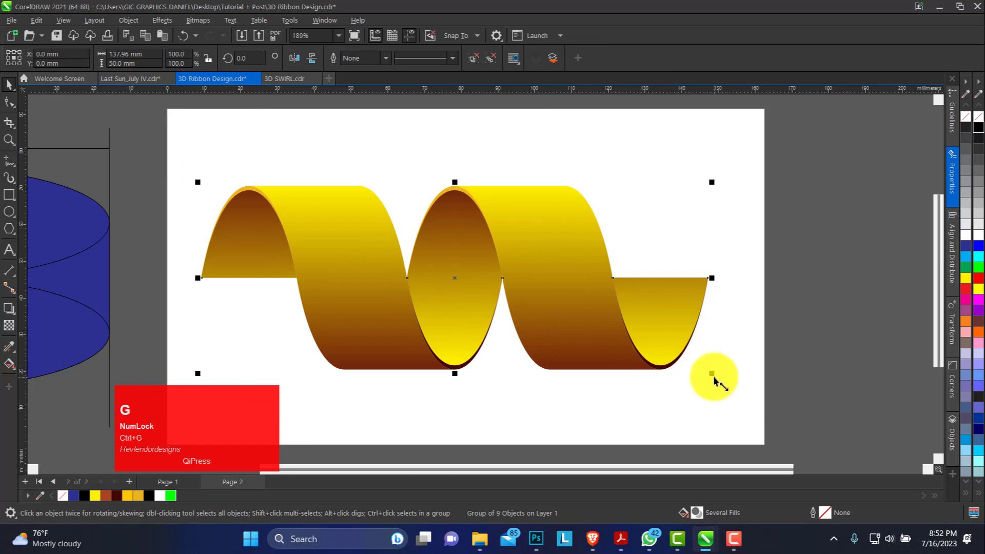
pyautogui.moveTo(712, 373); pyautogui.dragTo(663, 362)
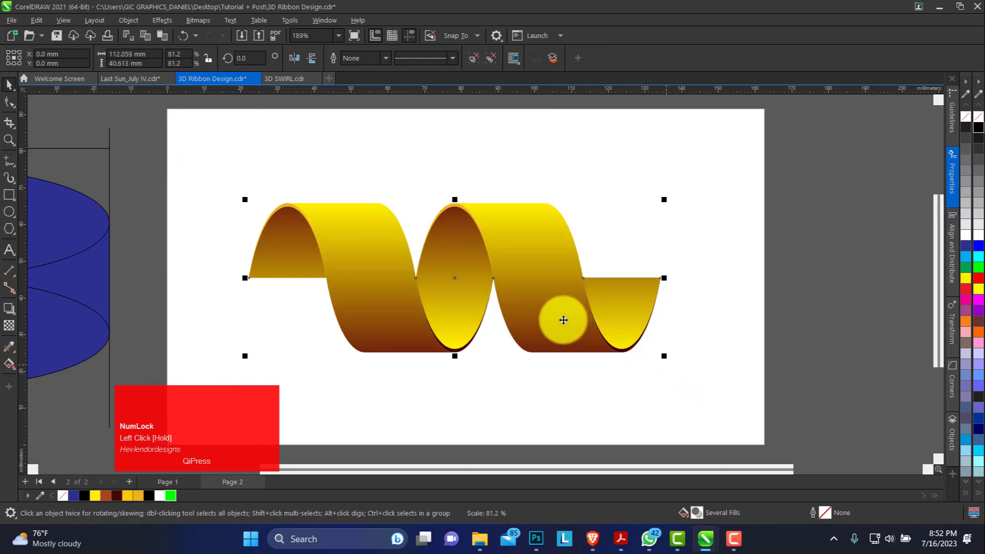
# Step: Place a vertically mirrored copy directly below the ribbon and convert it to a 300 dpi CMYK bitmap with a transparent background
pyautogui.moveTo(565, 322); pyautogui.dragTo(464, 384)
pyautogui.keyDown('ctrl'); pyautogui.rightClick(464, 384); pyautogui.keyUp('ctrl')
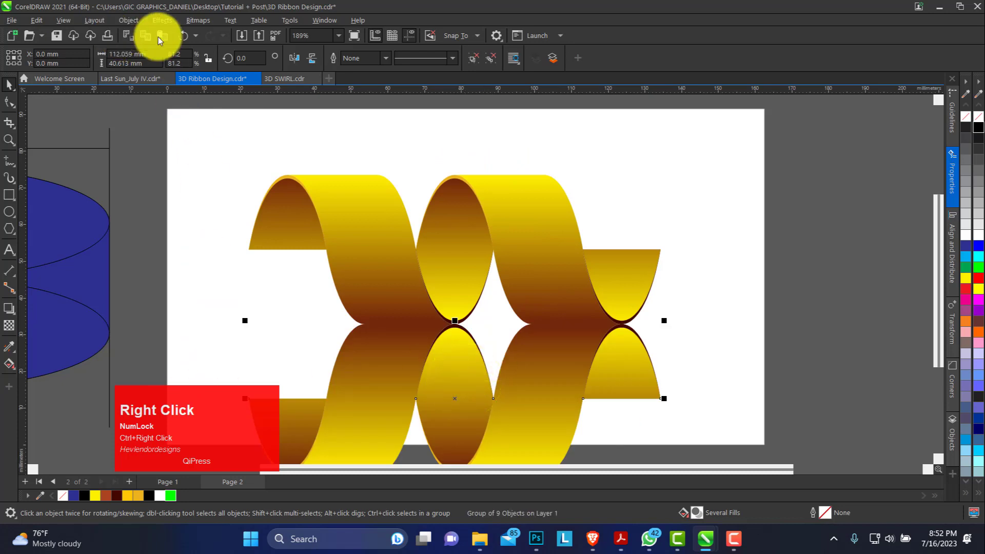
pyautogui.click(198, 20)
pyautogui.click(217, 38)
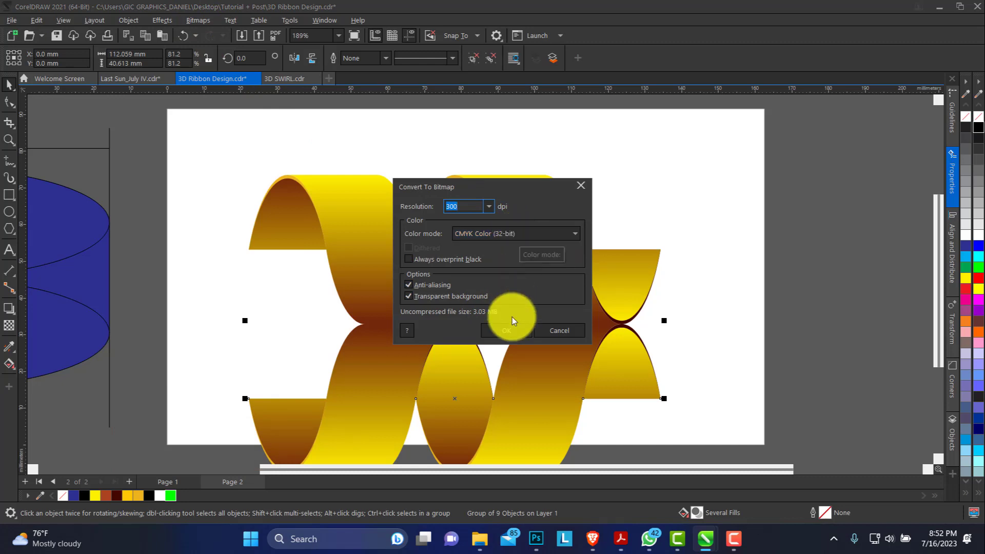
pyautogui.click(507, 330)
# Step: Apply a vertical linear transparency to the mirrored bitmap so it fades downward as a faint reflection, vanishing about halfway down
pyautogui.click(9, 325)
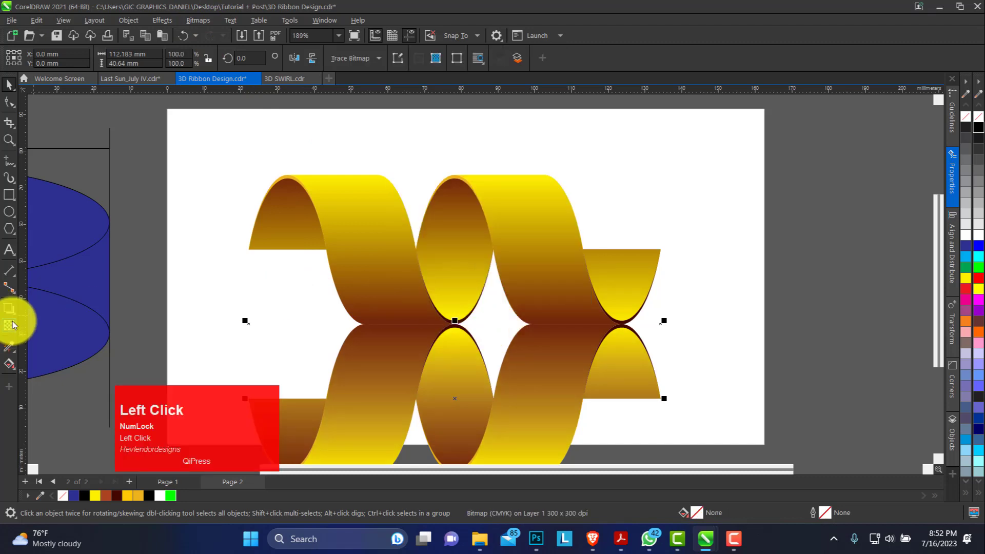
pyautogui.moveTo(483, 281); pyautogui.dragTo(483, 408)
pyautogui.moveTo(485, 281); pyautogui.dragTo(478, 234)
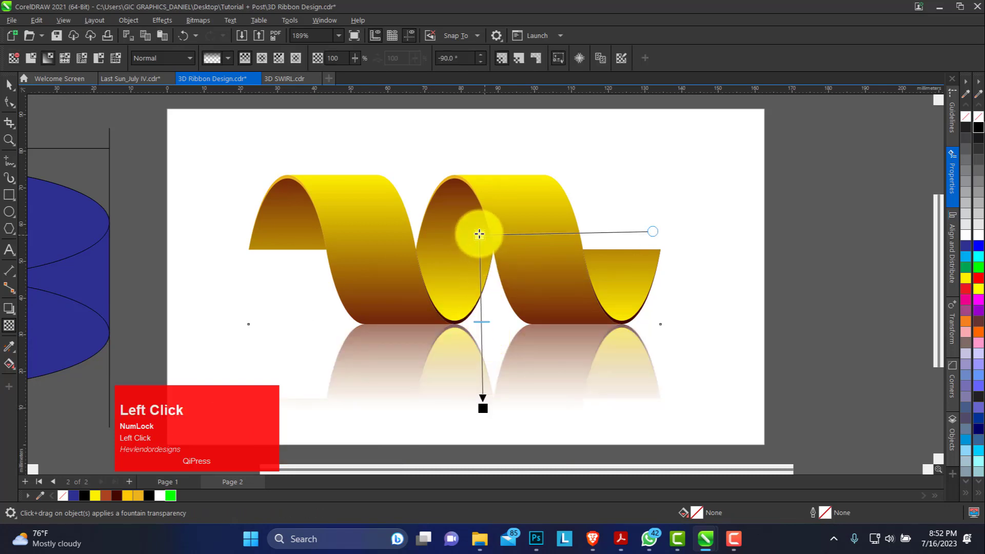
pyautogui.click(491, 402)
pyautogui.moveTo(484, 409); pyautogui.dragTo(481, 400)
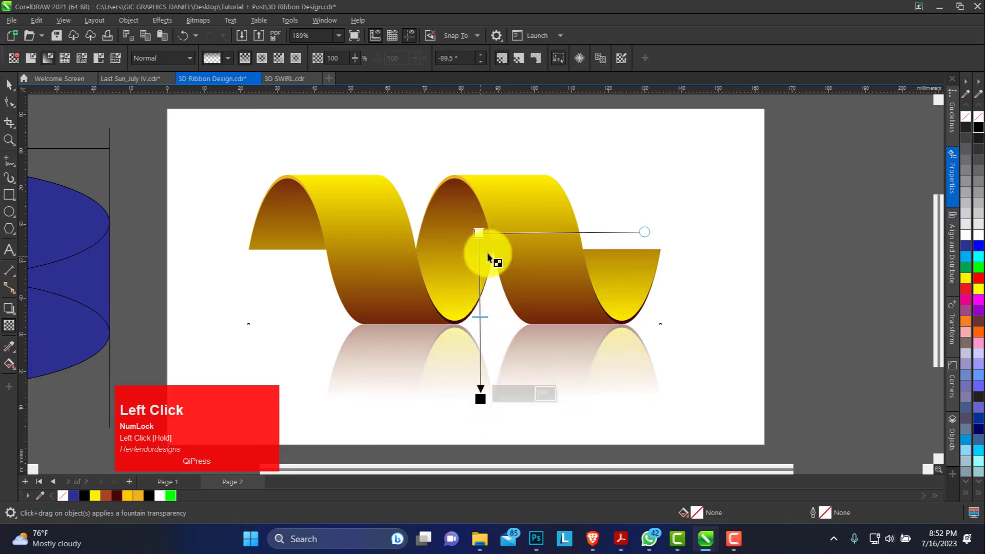
pyautogui.moveTo(479, 233); pyautogui.dragTo(481, 208)
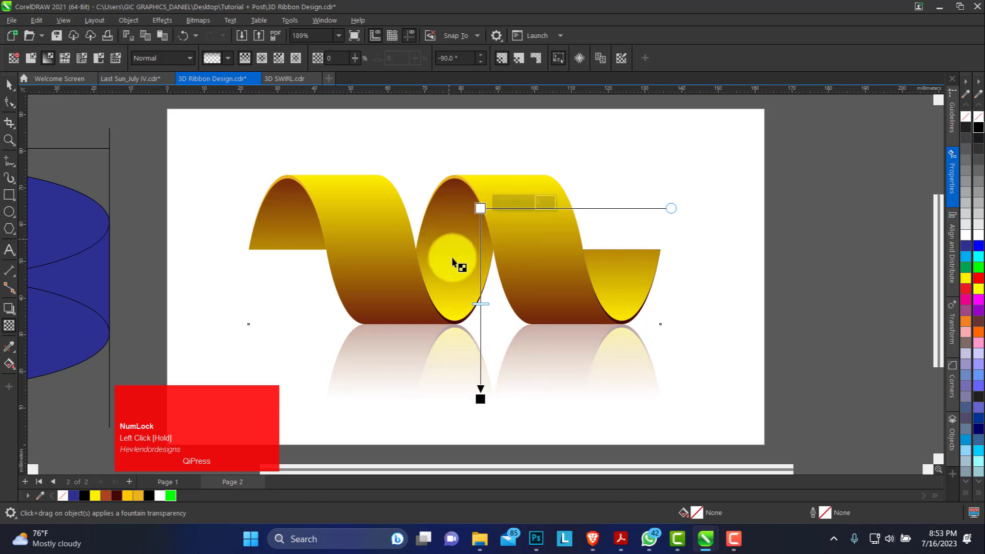
pyautogui.click(9, 85)
pyautogui.click(504, 314)
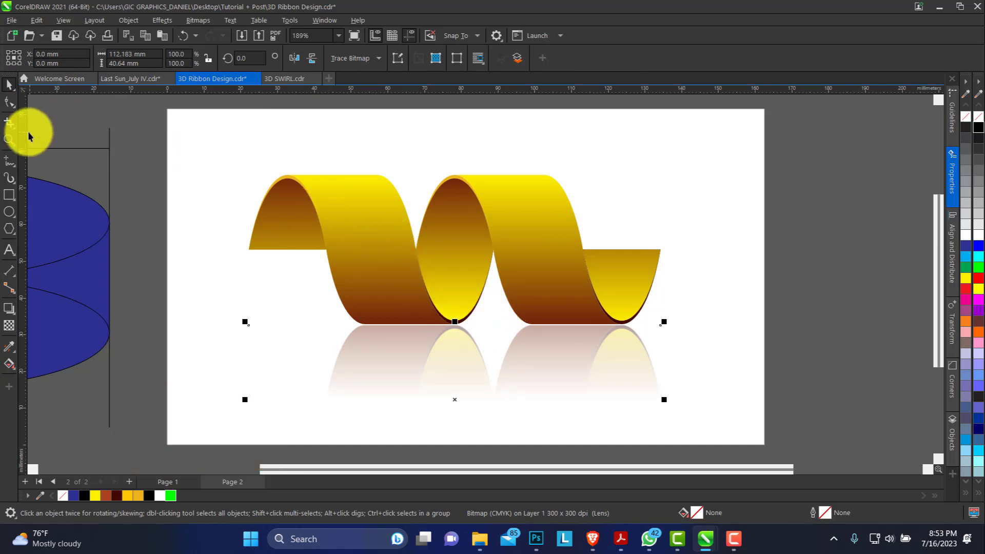
# Step: Delete the leftover construction ellipses, guide lines and blue shapes beside the page, and fit the finished ribbon in view
pyautogui.click(9, 139)
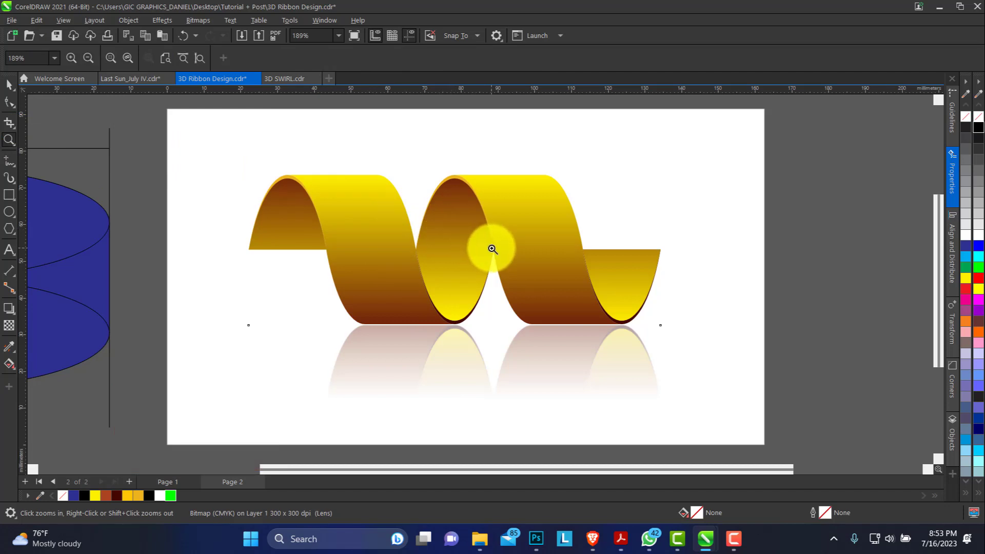
pyautogui.press('F4')
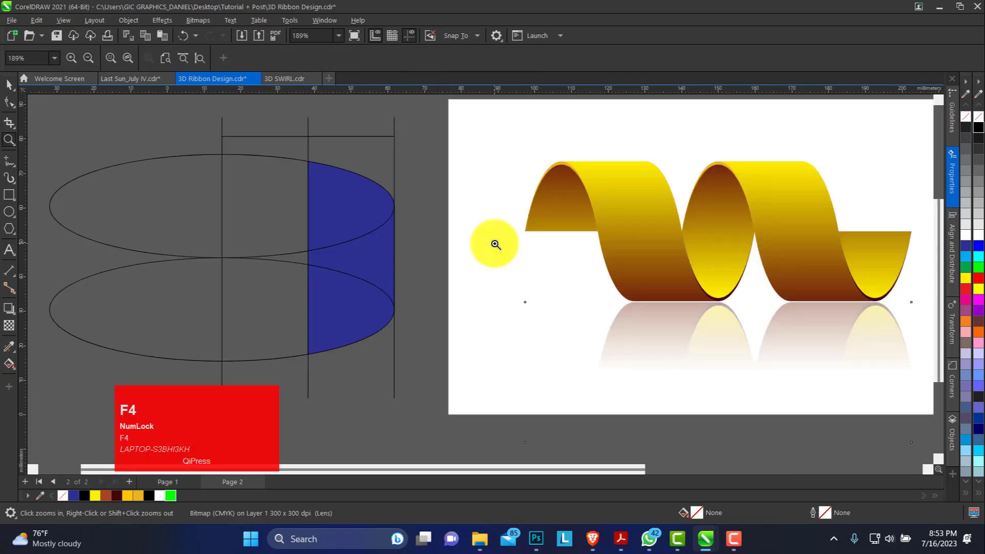
pyautogui.rightClick(516, 183)
pyautogui.click(9, 84)
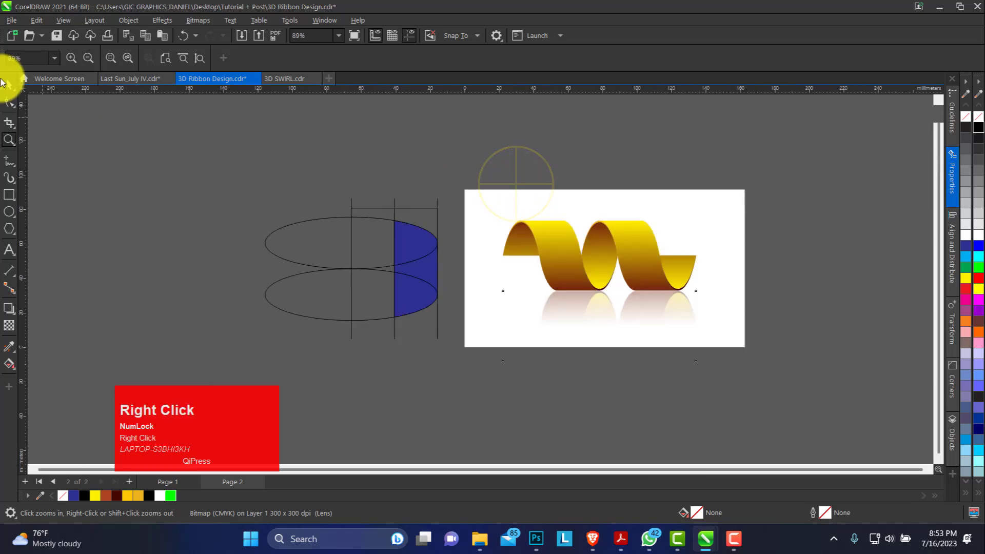
pyautogui.moveTo(410, 323); pyautogui.dragTo(461, 359)
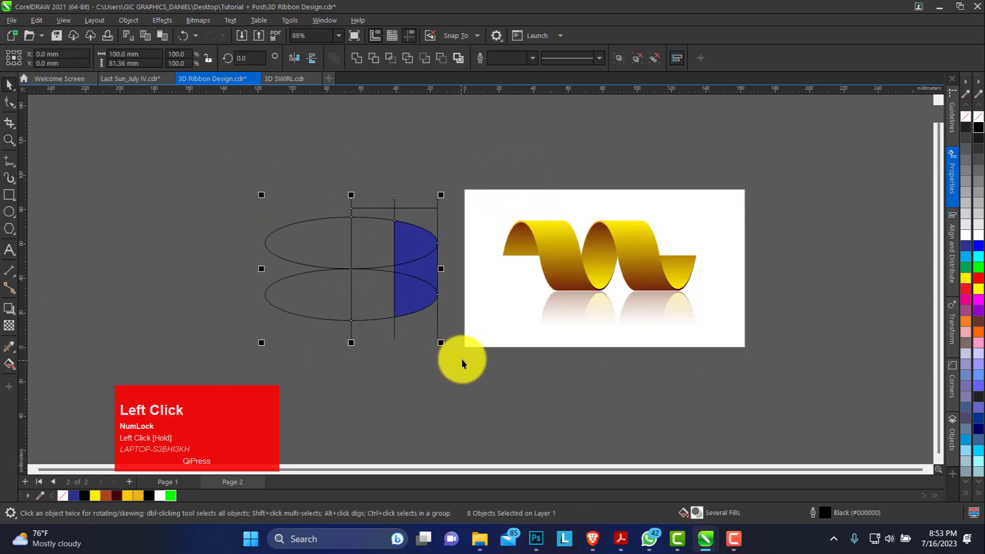
pyautogui.press('Delete')
pyautogui.press('F4')
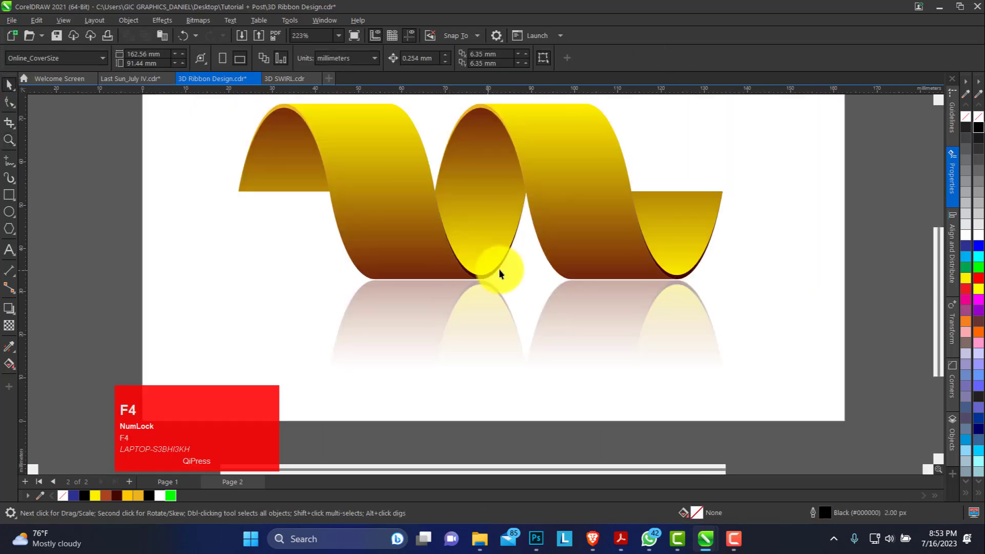